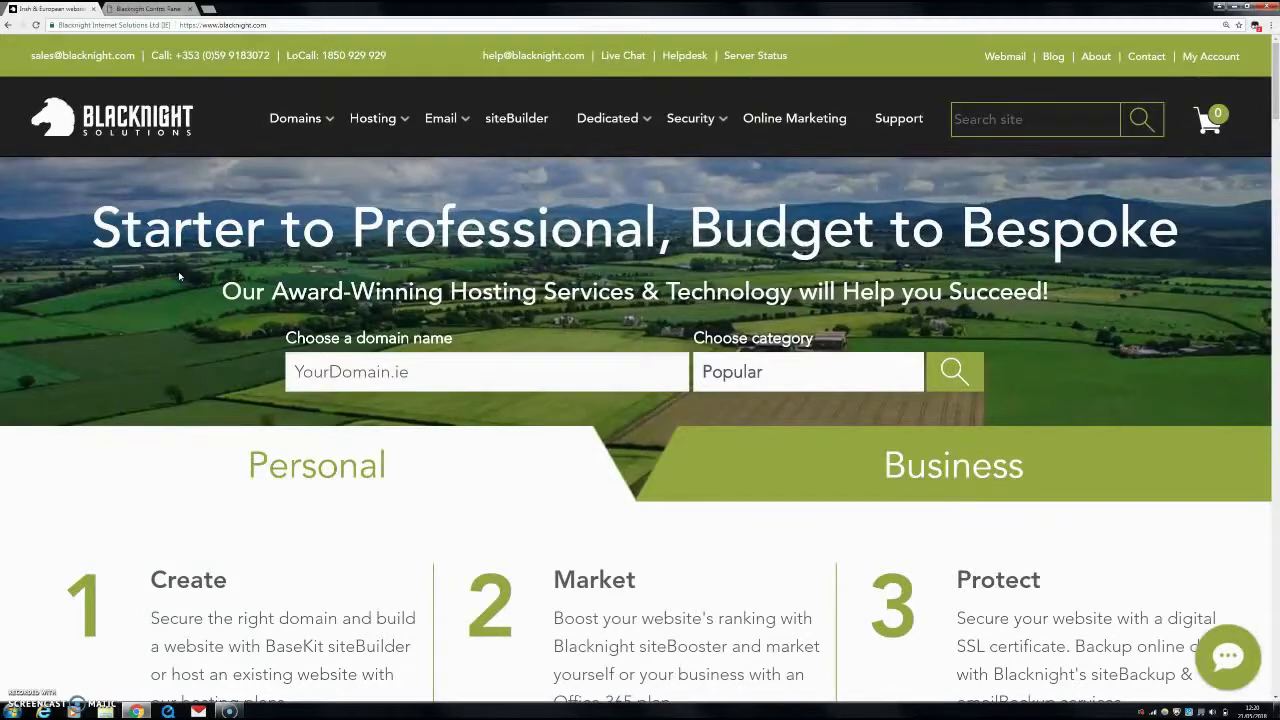
Open the Web Hosting offer from the hosting solutions and go to its personal hosting packages
left_click(186, 264)
left_click(384, 122)
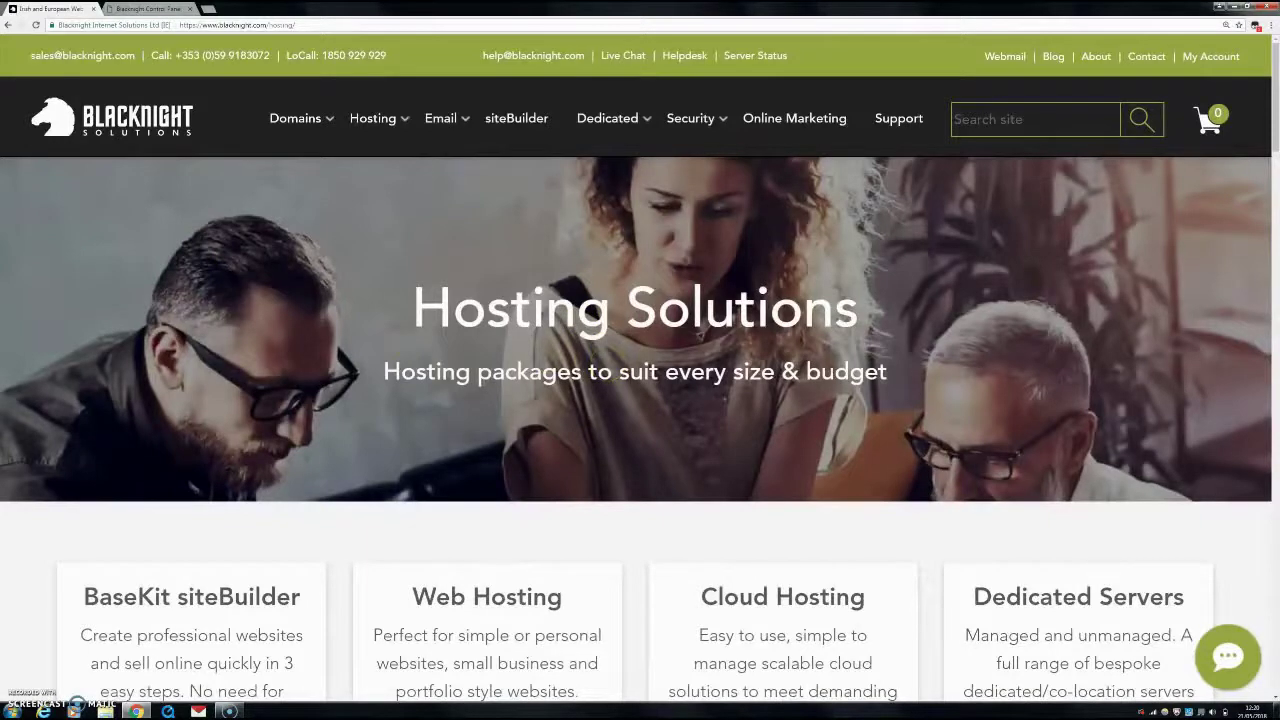
scroll(520, 396, "down", 3)
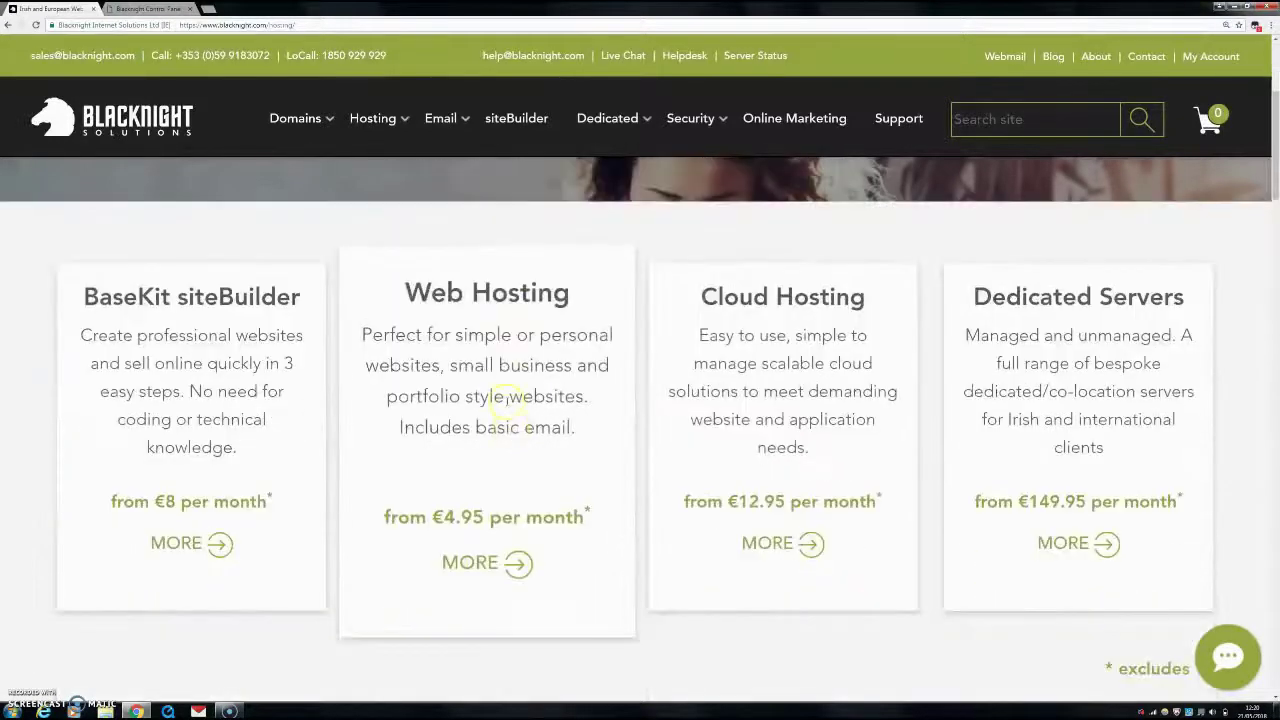
left_click(483, 564)
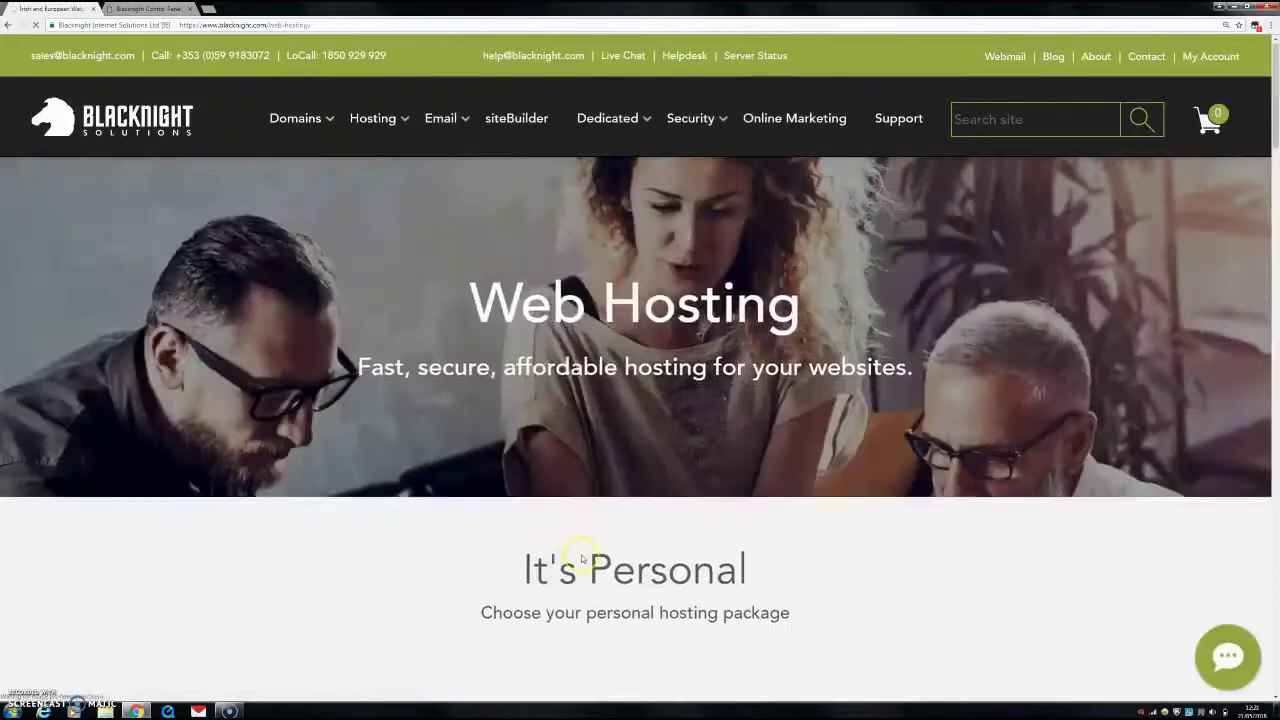
scroll(585, 557, "down", 3)
scroll(583, 557, "down", 2)
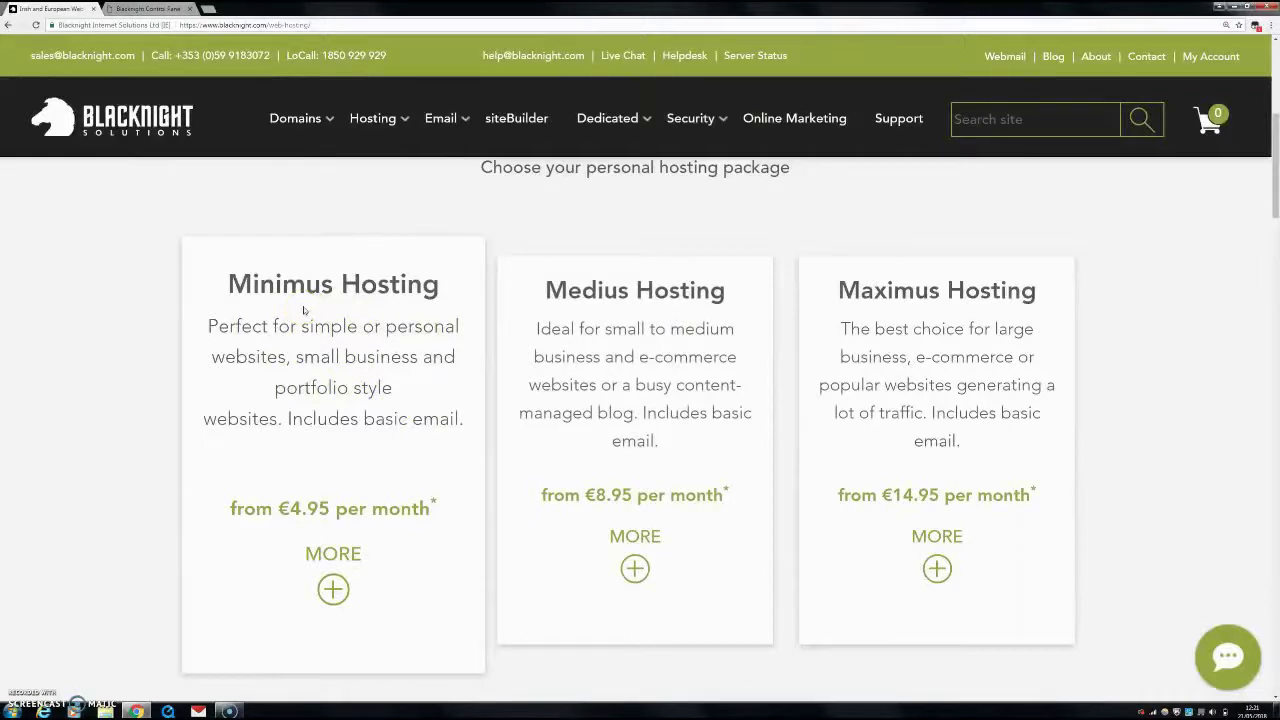
Add the 1 Year Minimus Hosting plan to the cart and proceed to checkout
left_click(351, 604)
scroll(595, 537, "down", 2)
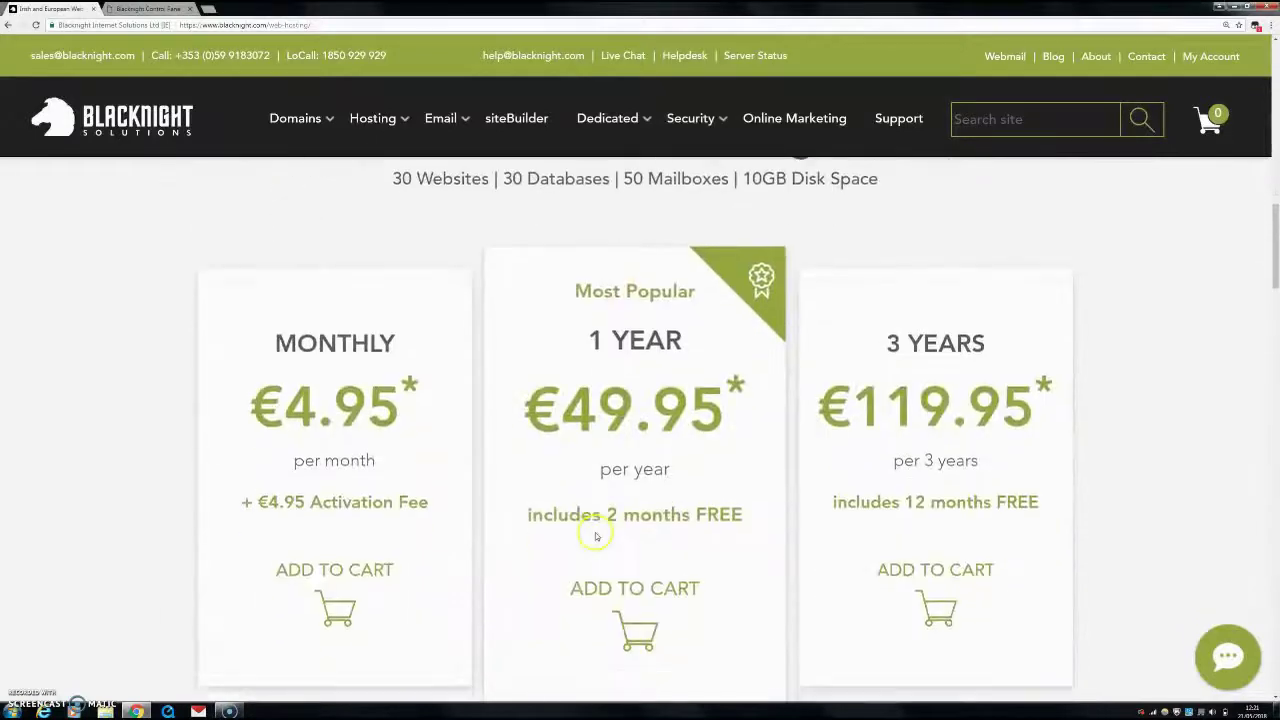
scroll(590, 532, "down", 1)
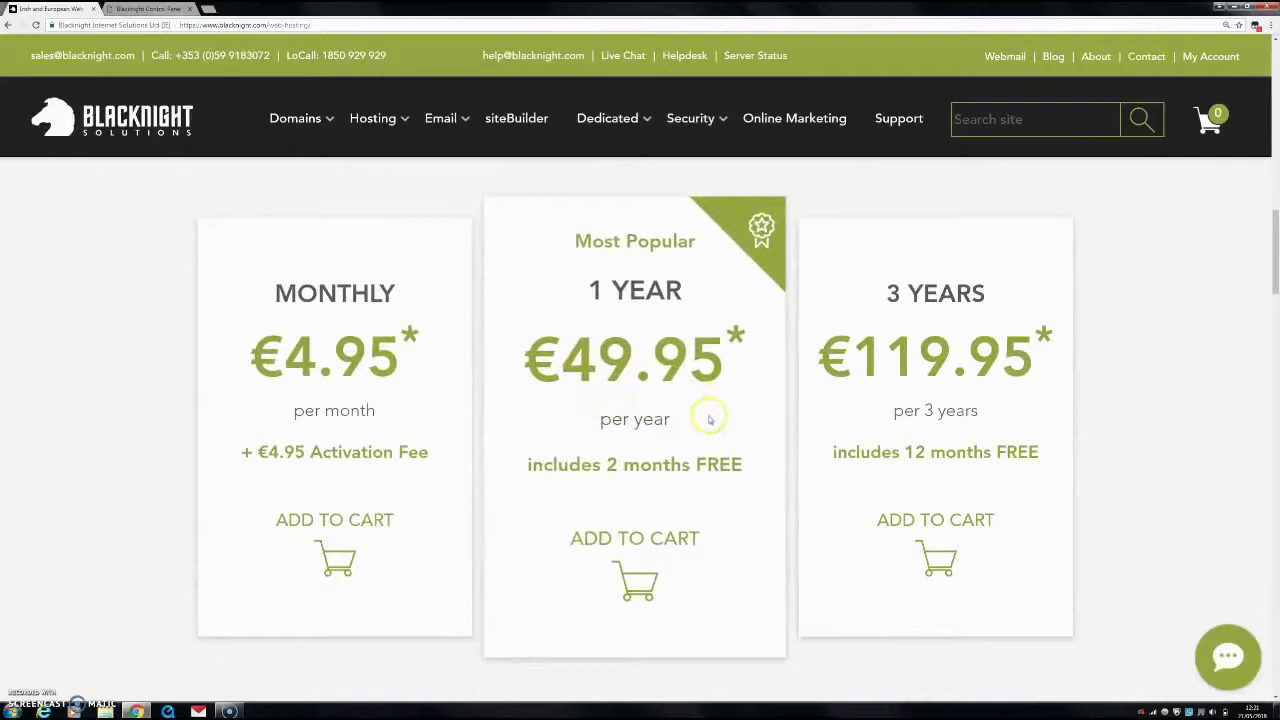
left_click(630, 588)
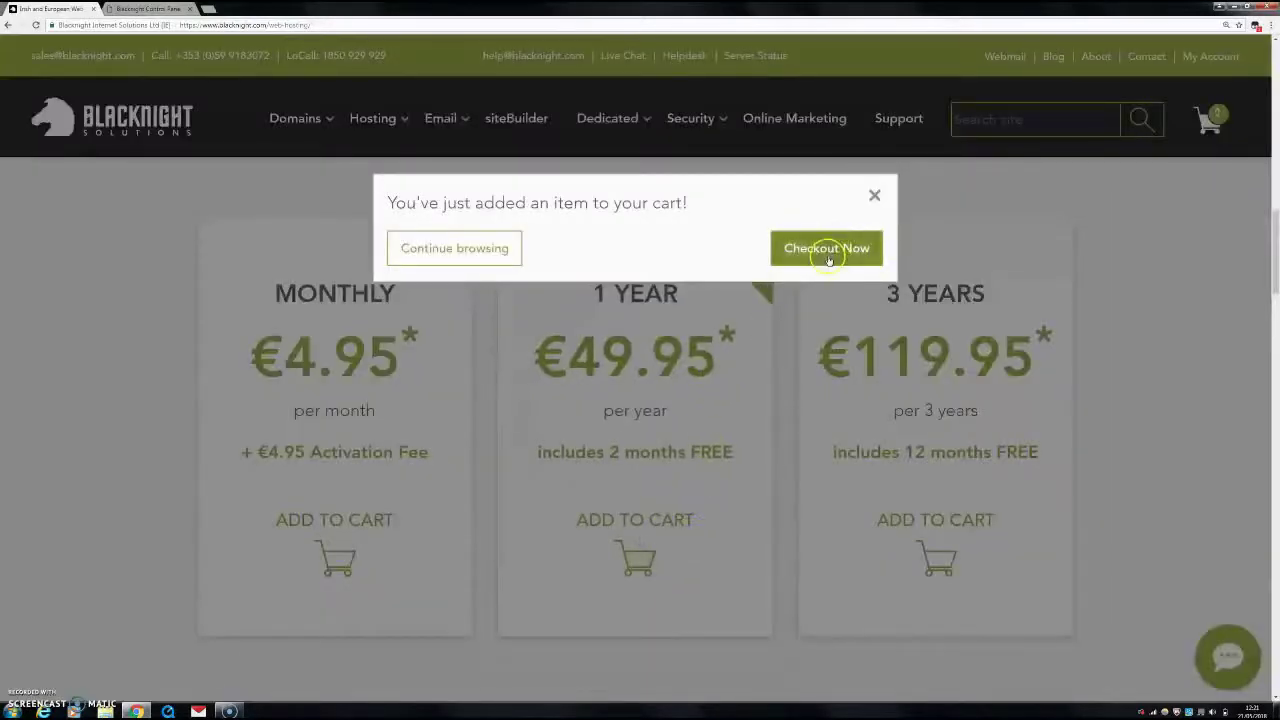
left_click(827, 256)
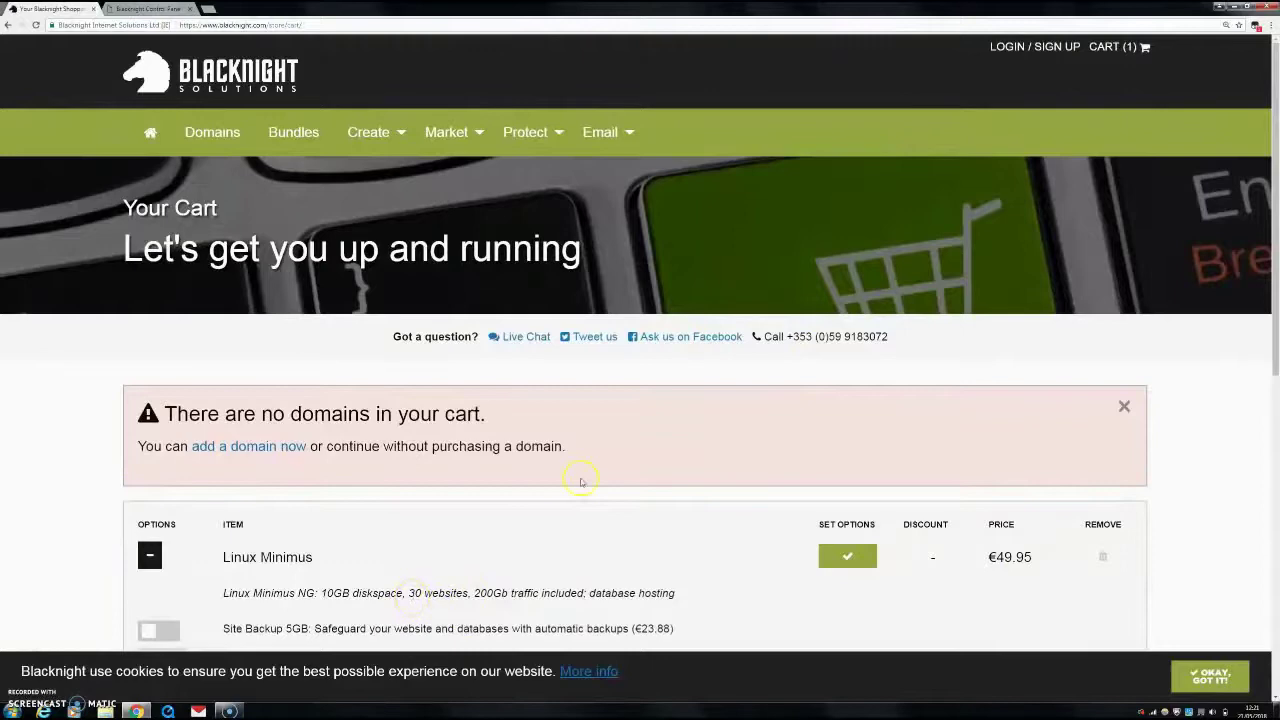
Examine the cart's Linux Minimus item, its optional add-ons and the total including VAT
scroll(634, 563, "down", 1)
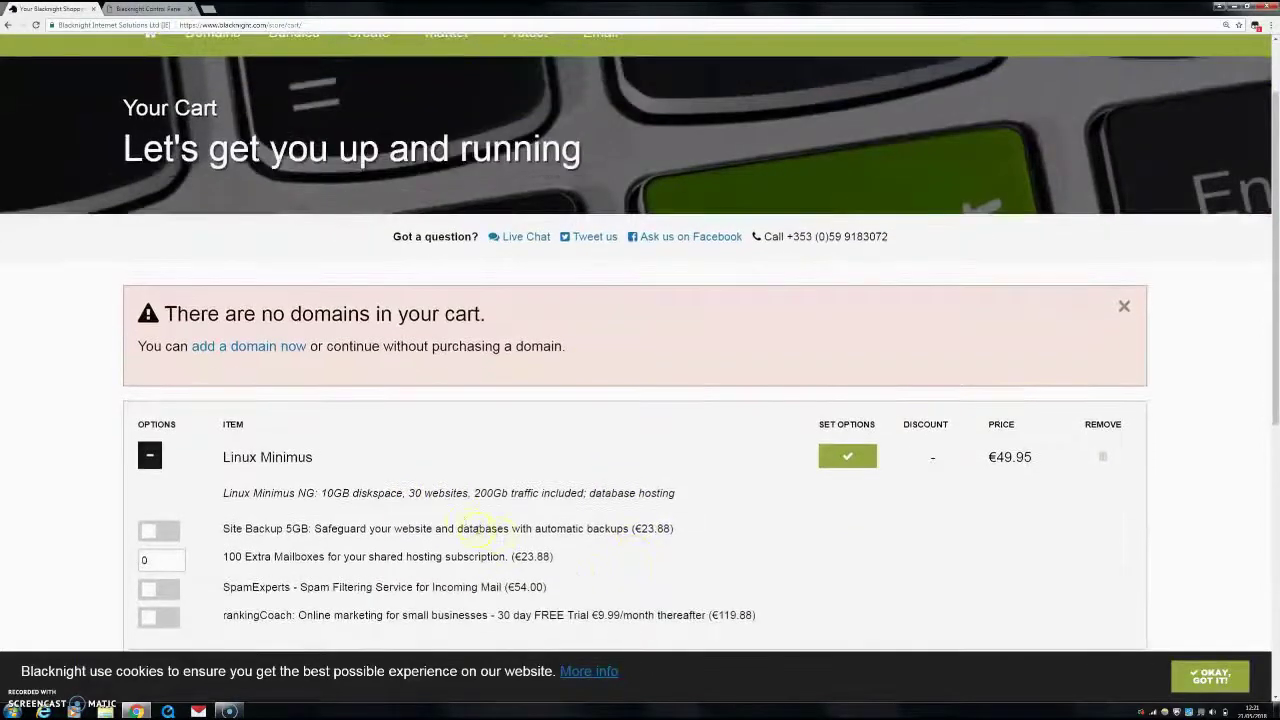
scroll(408, 522, "down", 2)
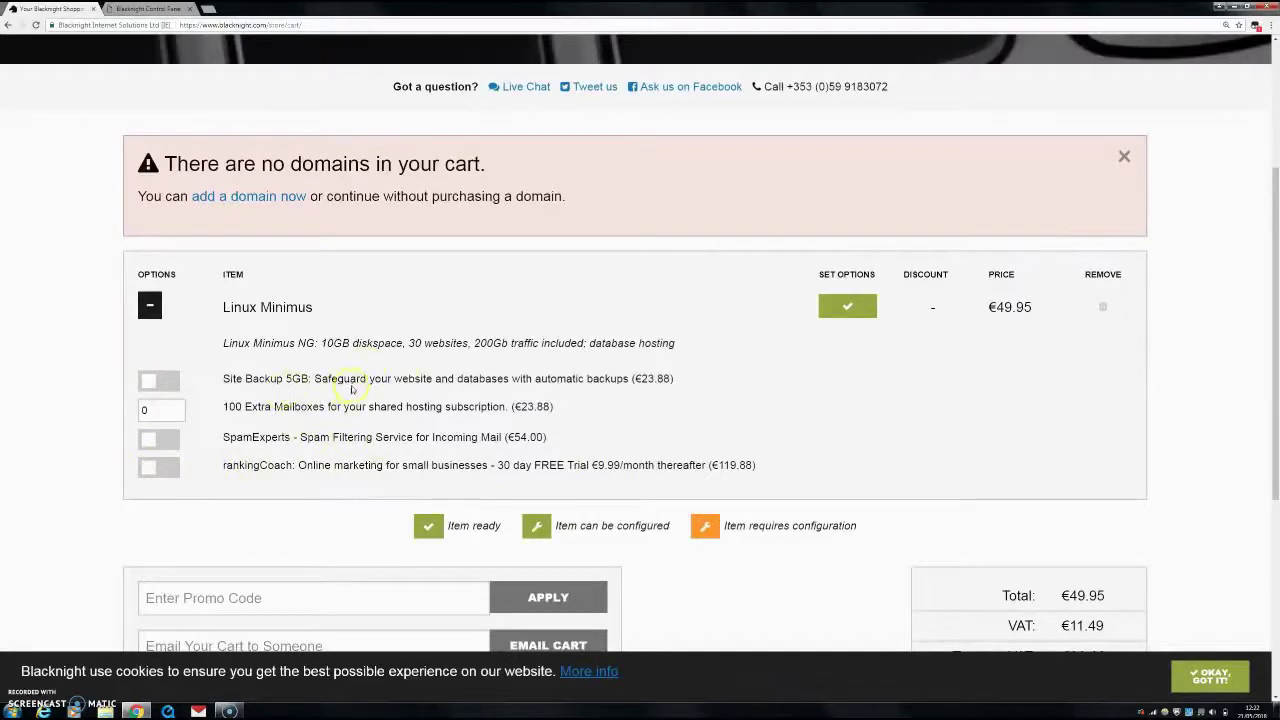
scroll(650, 409, "down", 2)
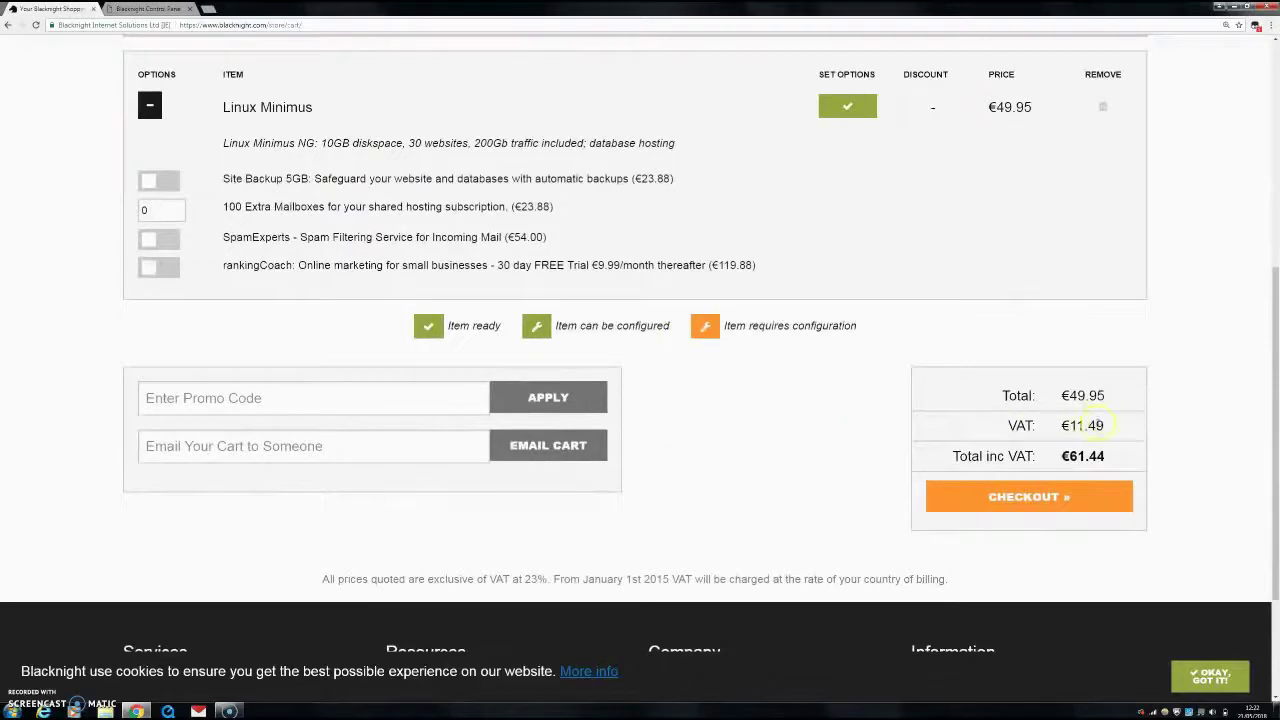
left_click_drag(1103, 456, 1040, 463)
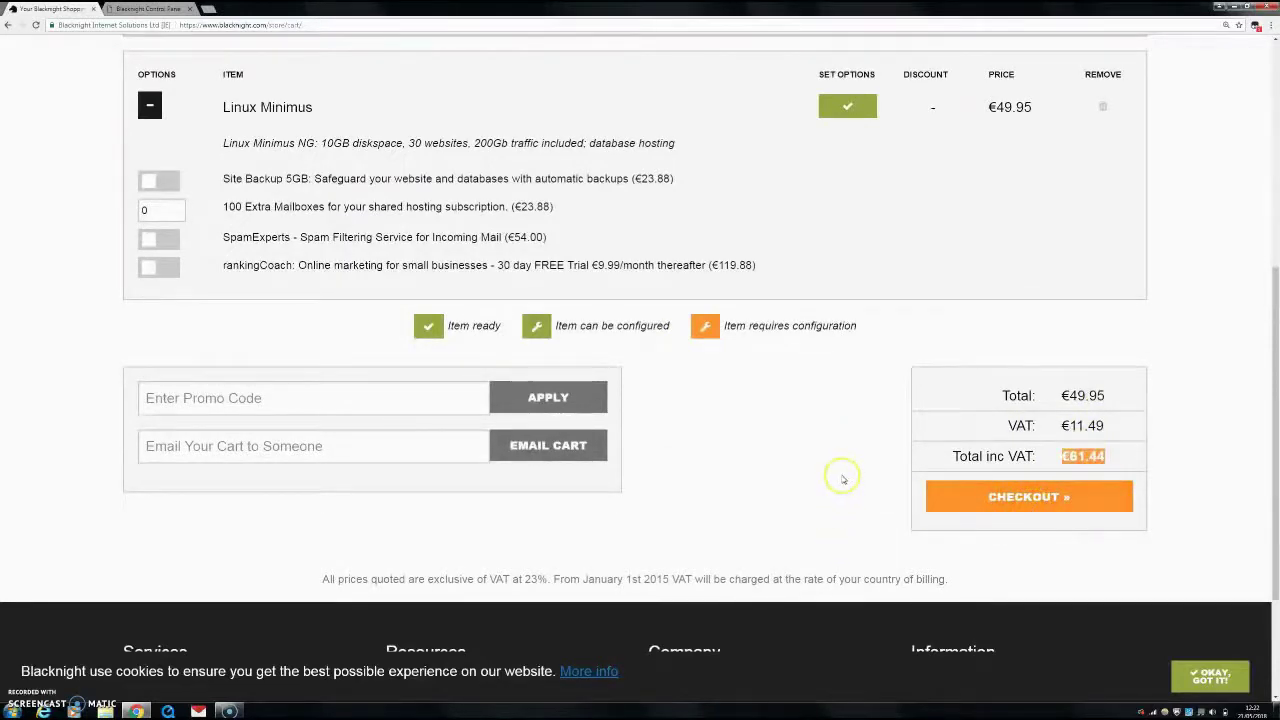
scroll(843, 480, "up", 1)
scroll(843, 480, "up", 5)
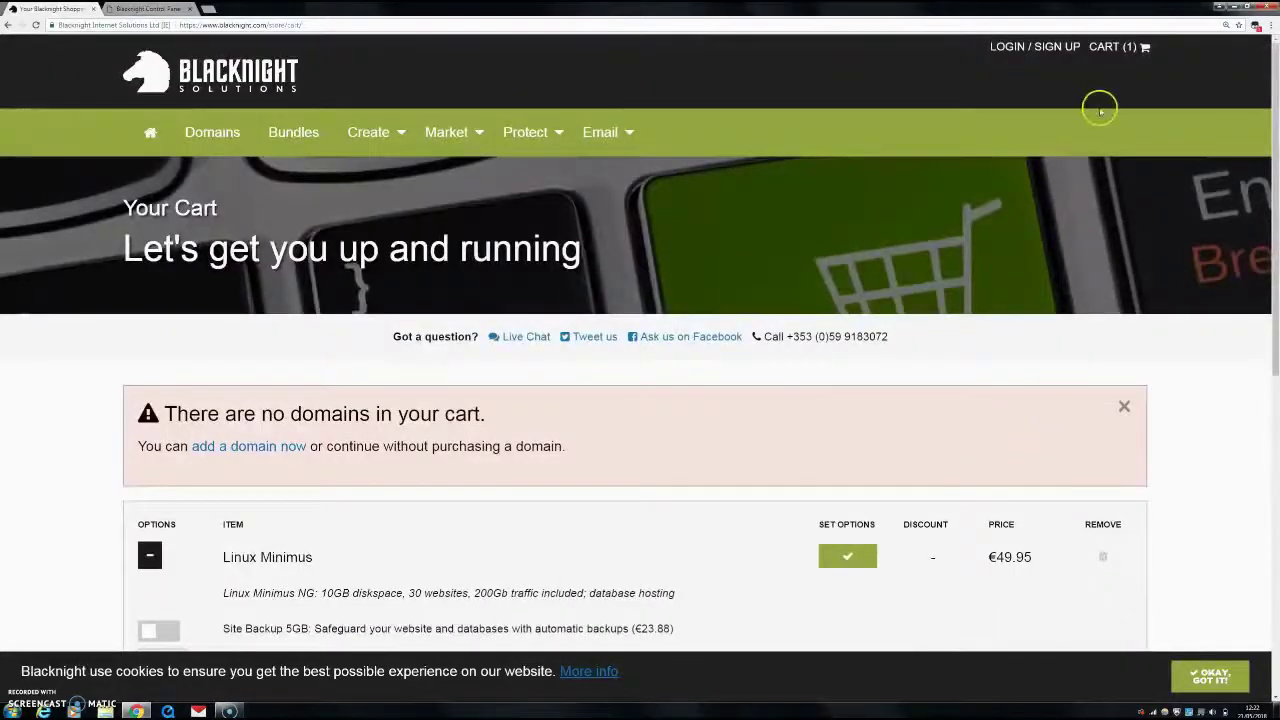
scroll(942, 406, "down", 2)
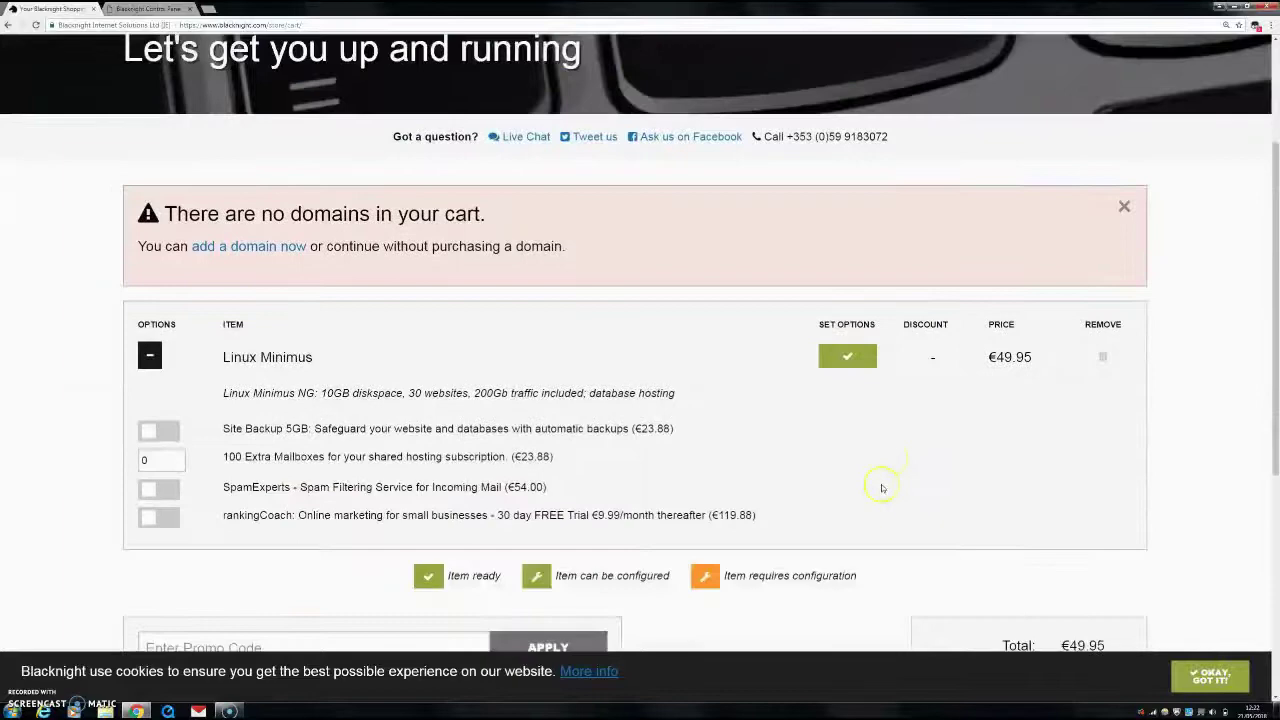
scroll(870, 488, "up", 2)
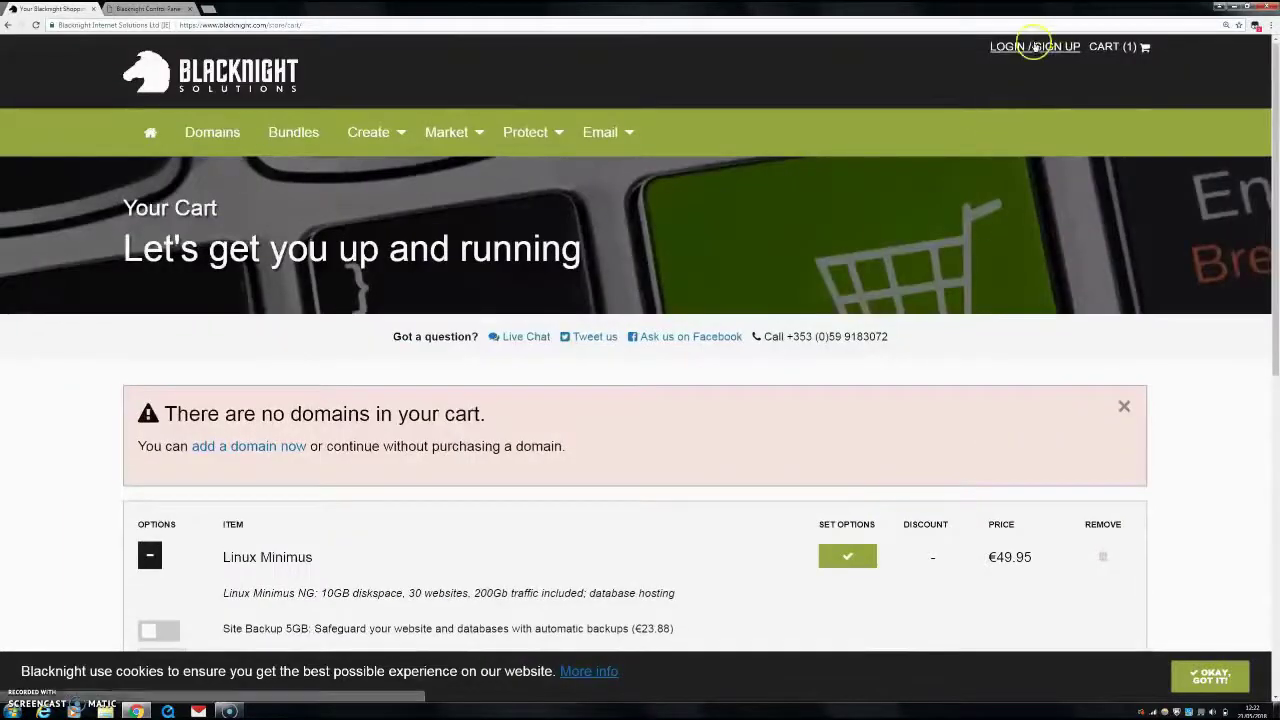
Switch to the Blacknight control panel and check the web hosting type of the second hosted domain
left_click(148, 9)
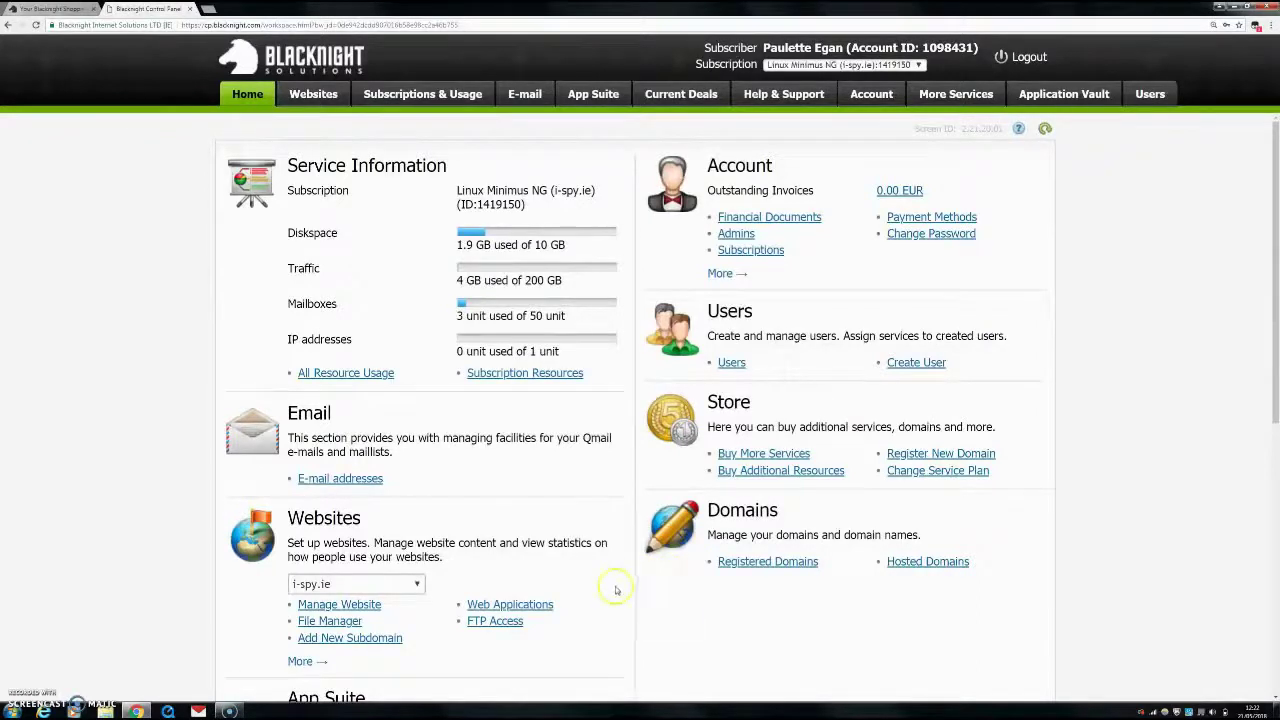
left_click(145, 238)
left_click(766, 568)
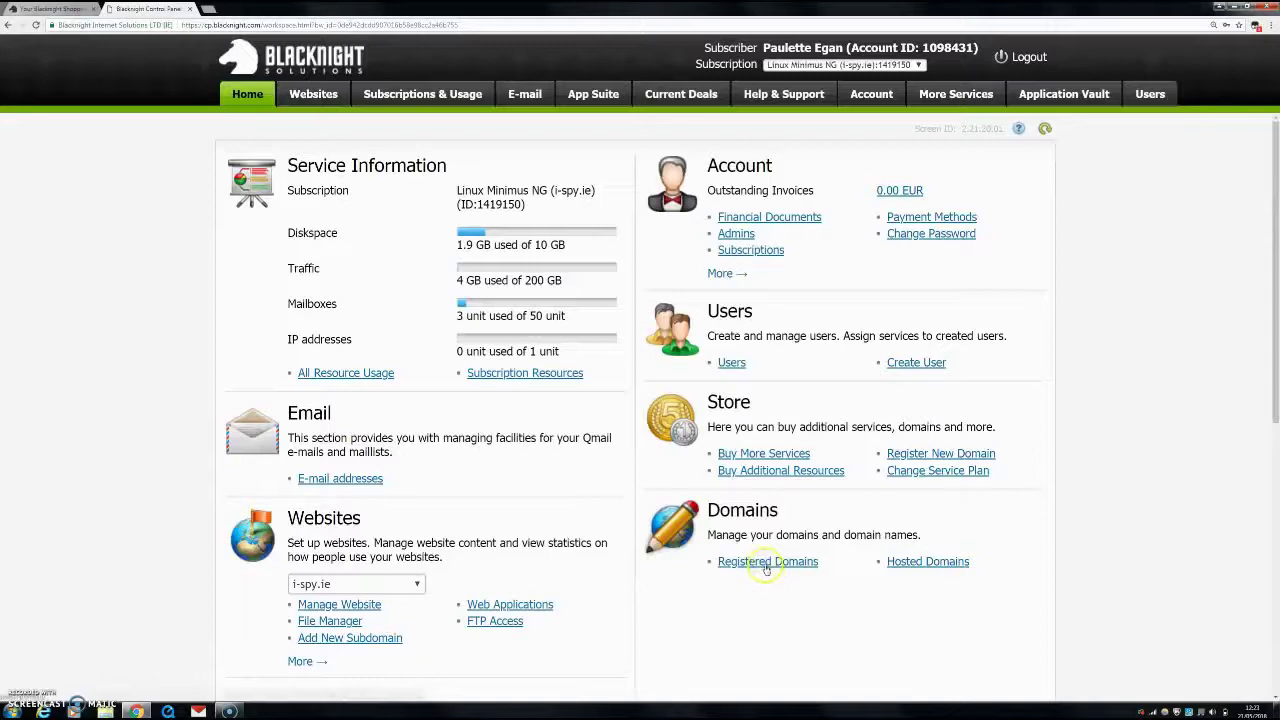
left_click(909, 566)
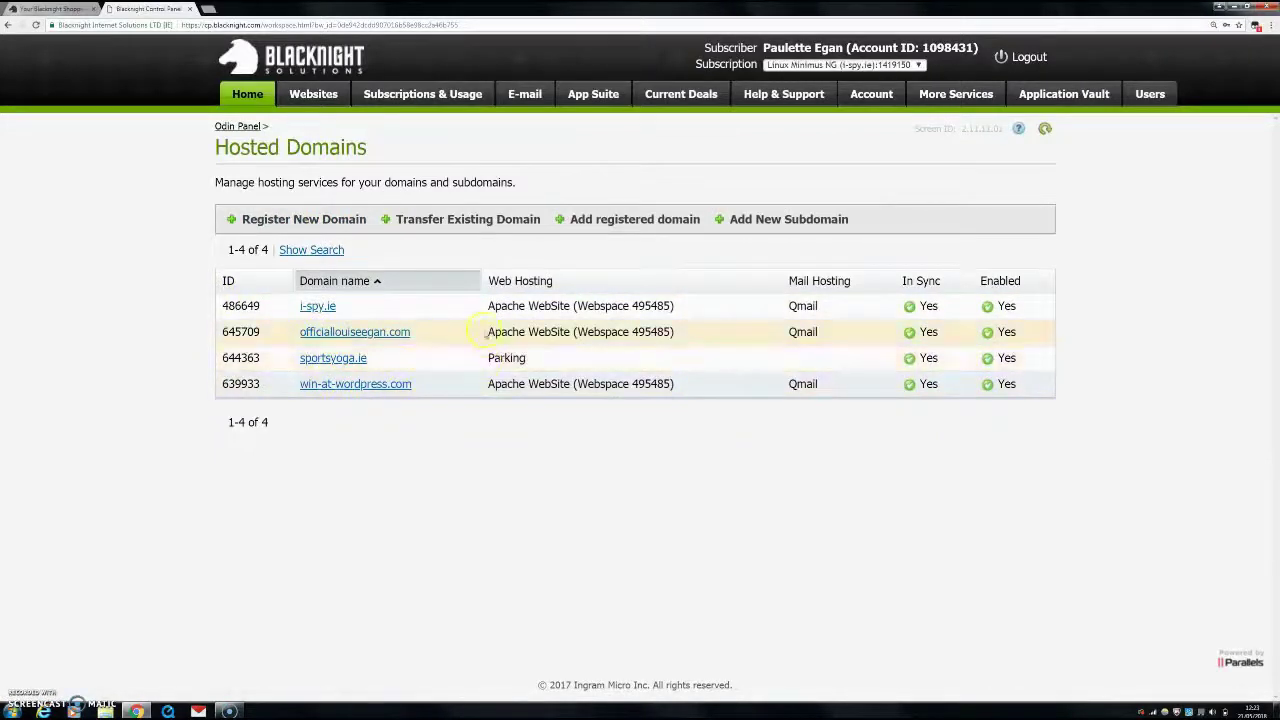
left_click_drag(483, 331, 681, 331)
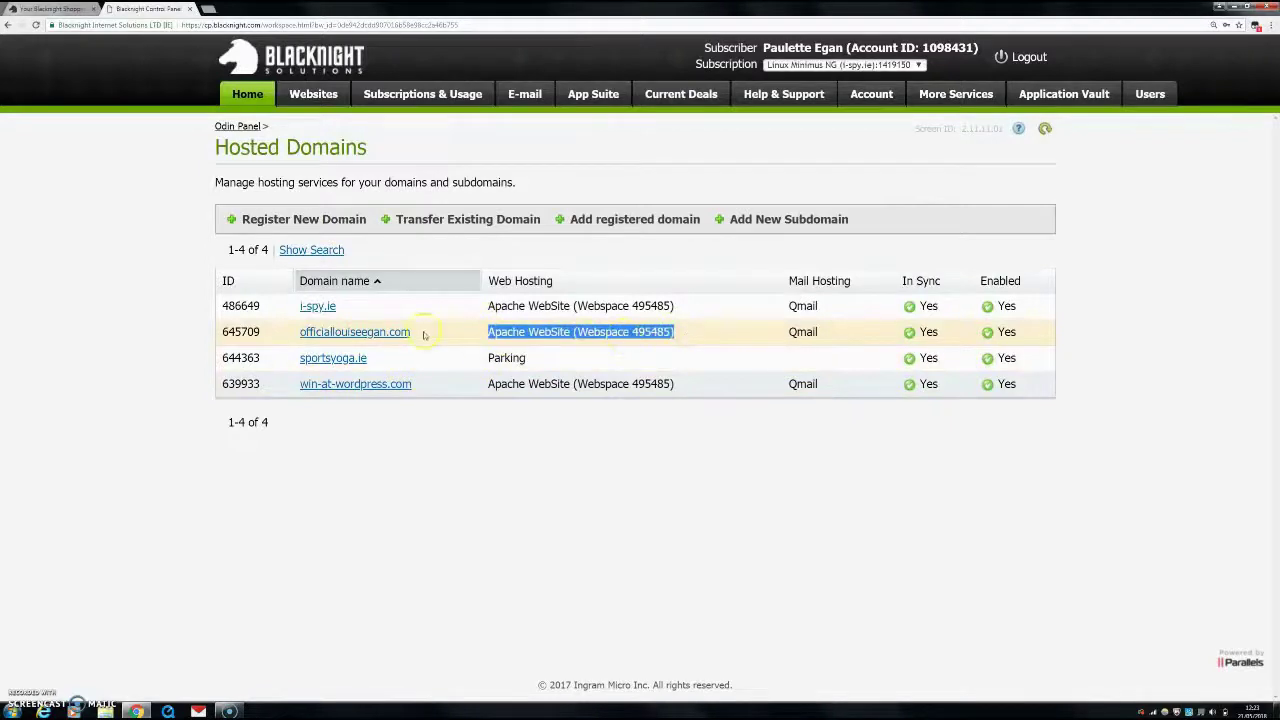
Try adding a registered domain with web hosting set to Website (Apache) and mail hosting set to Qmail
left_click(430, 439)
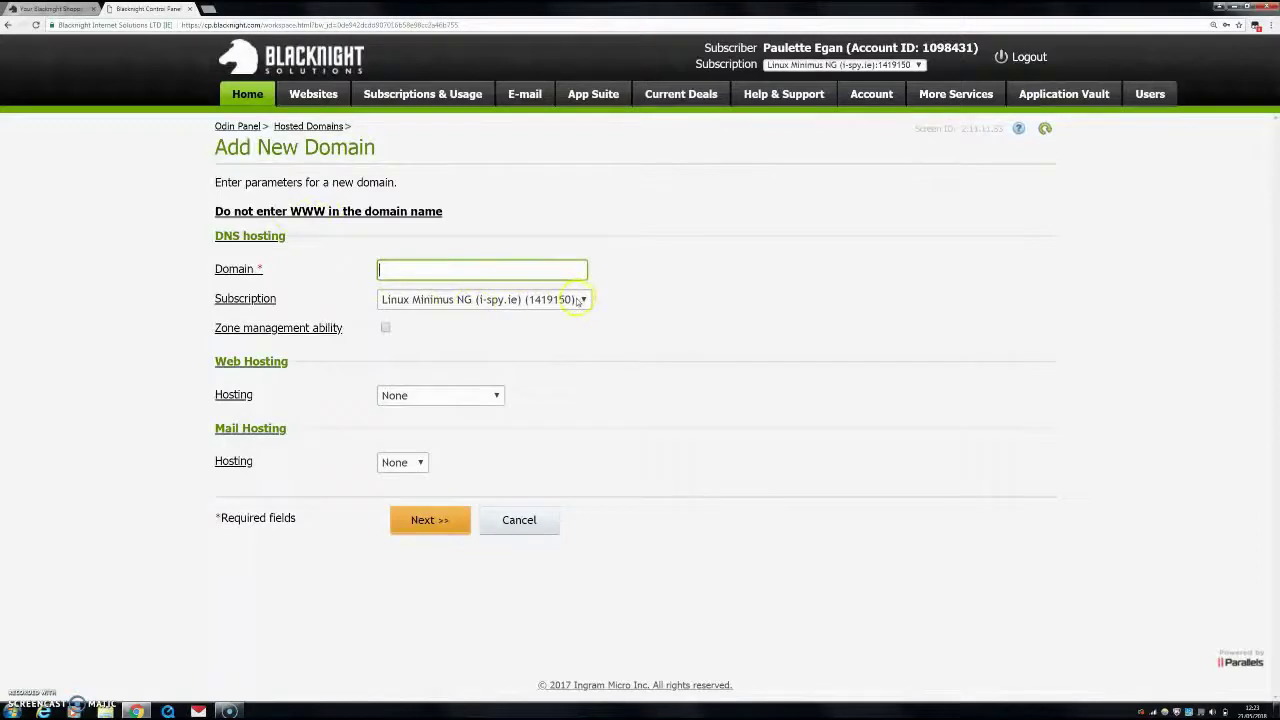
left_click(479, 399)
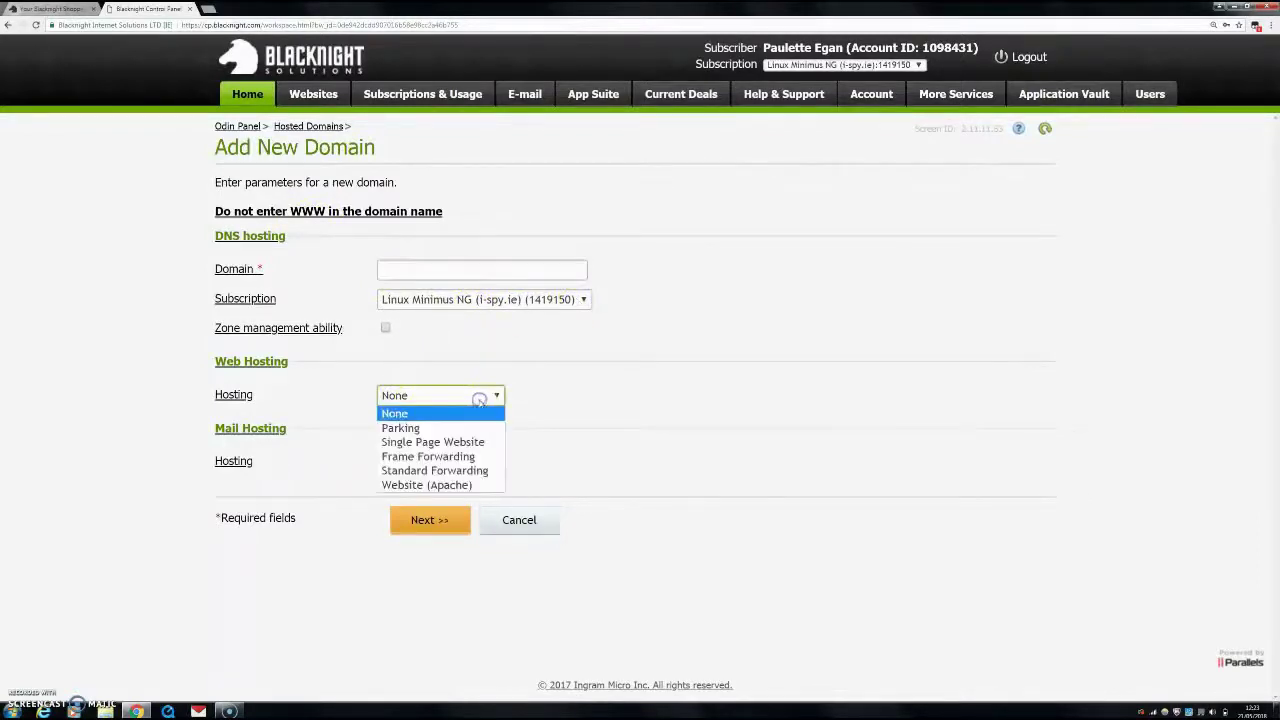
left_click(459, 486)
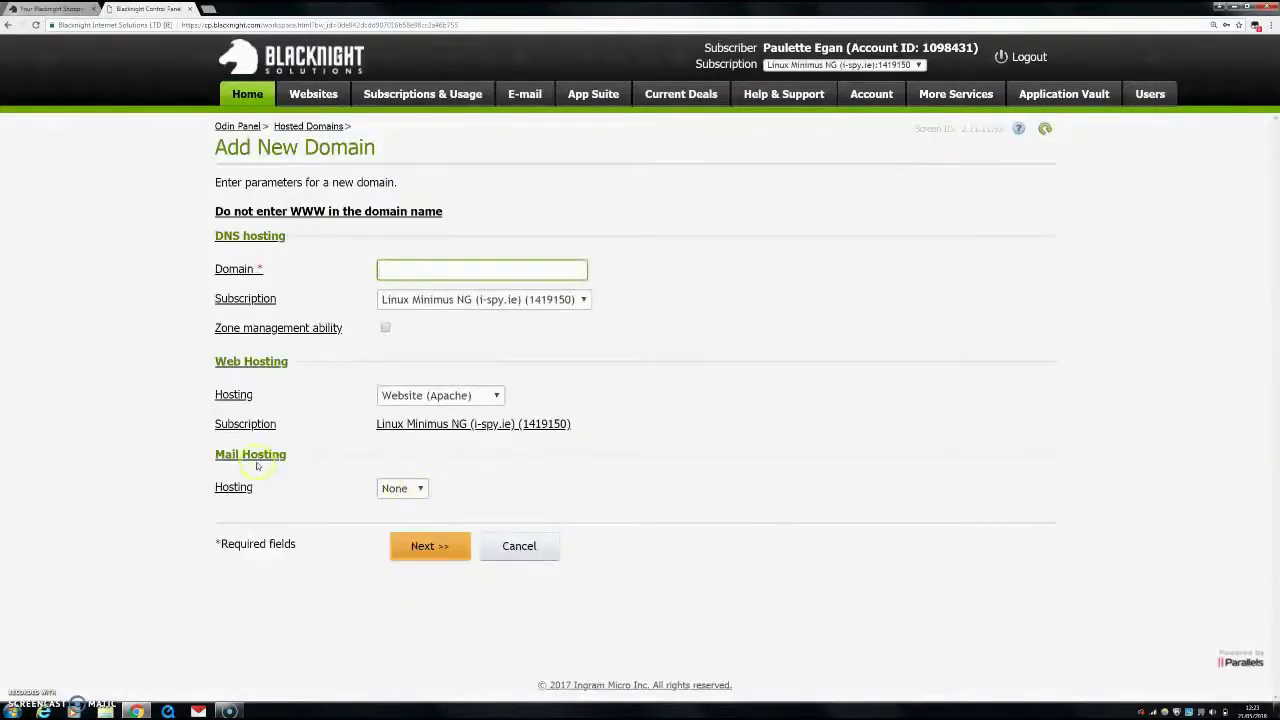
left_click(405, 490)
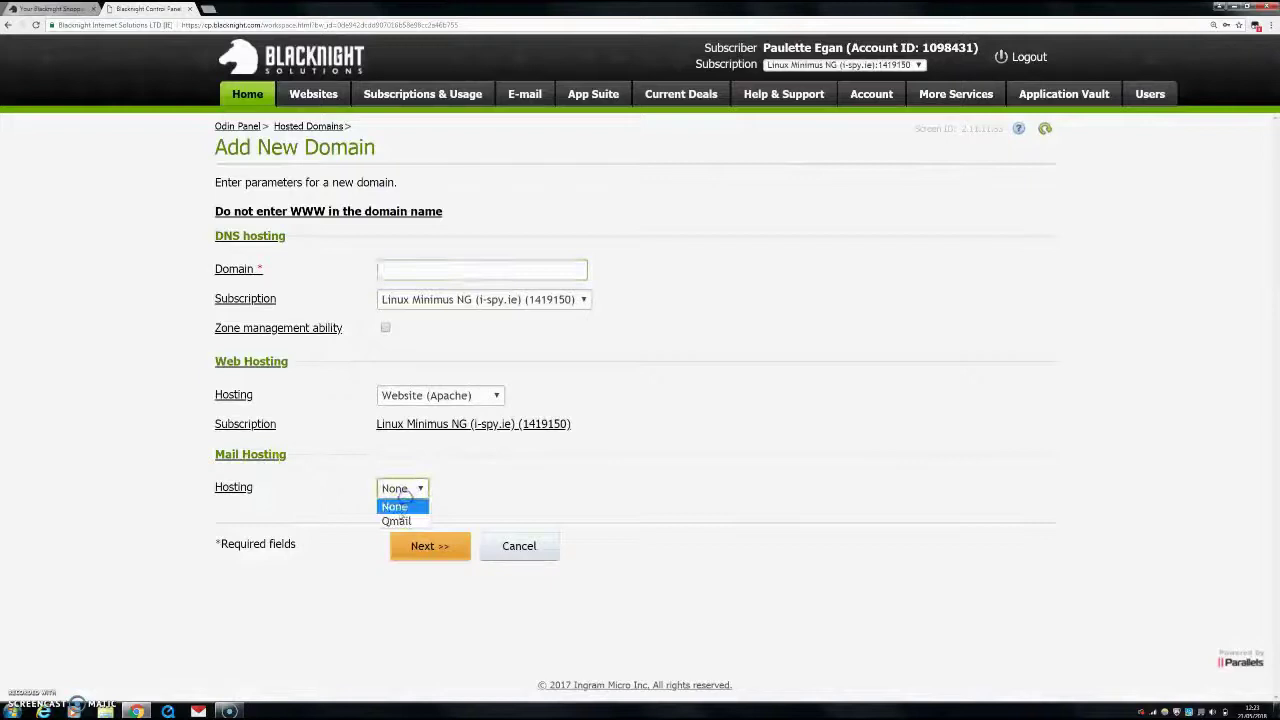
left_click(396, 521)
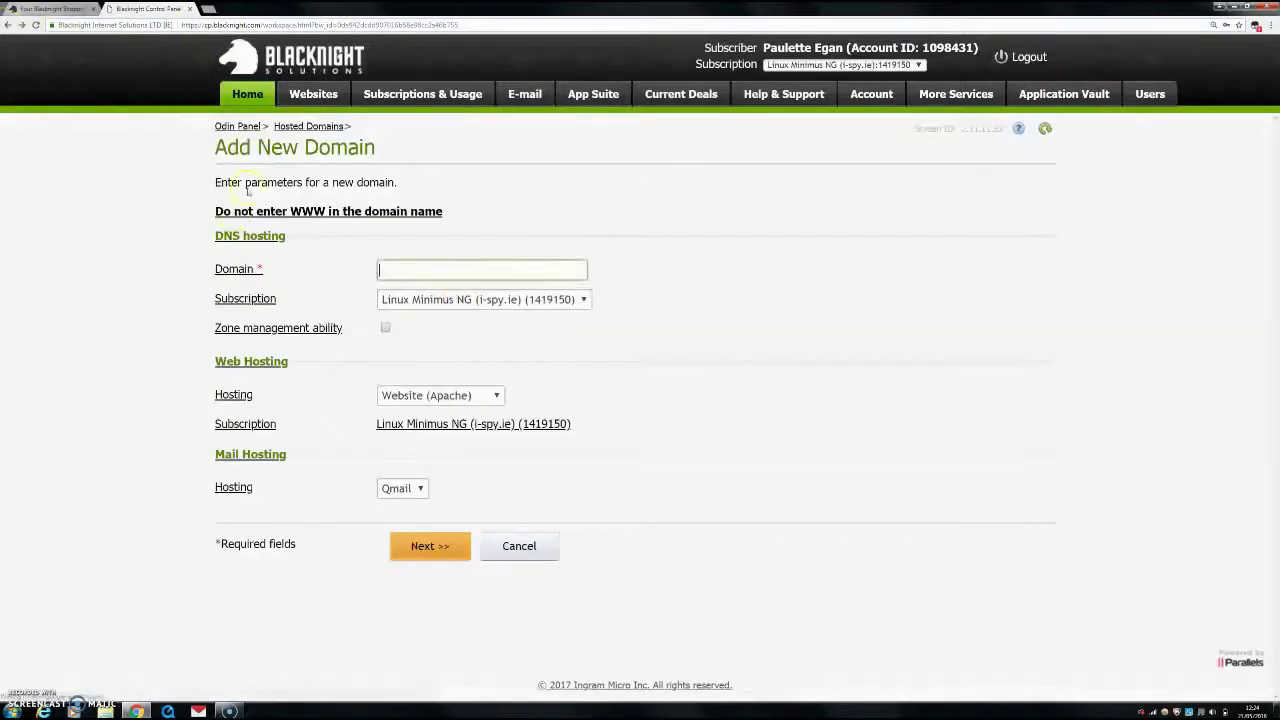
left_click(288, 128)
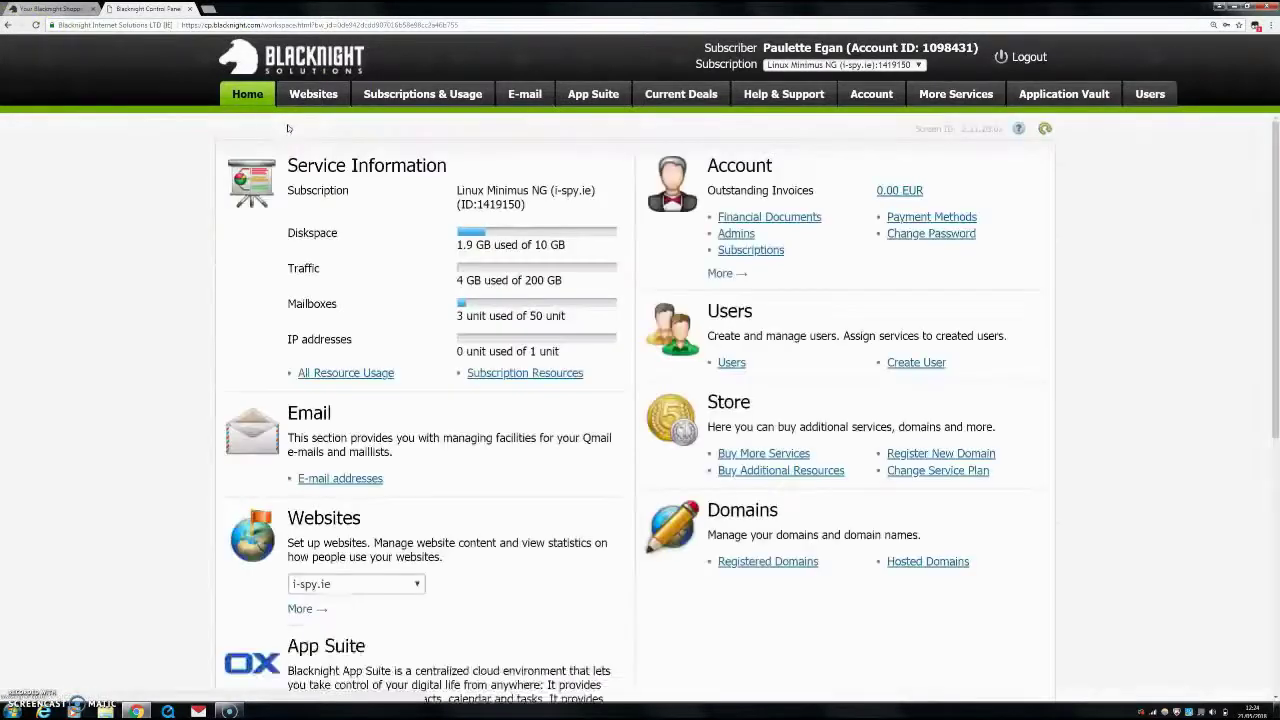
Open the web applications of the second hosted domain and start installing a new application
left_click(953, 566)
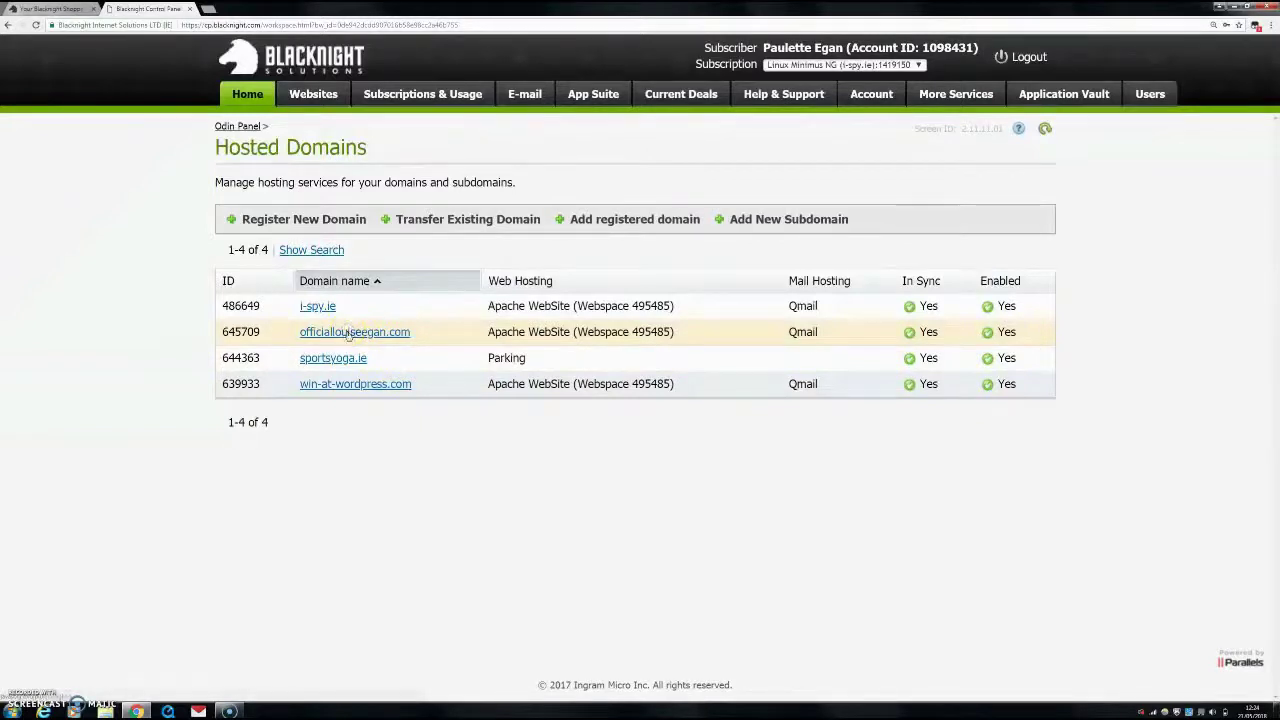
left_click(348, 333)
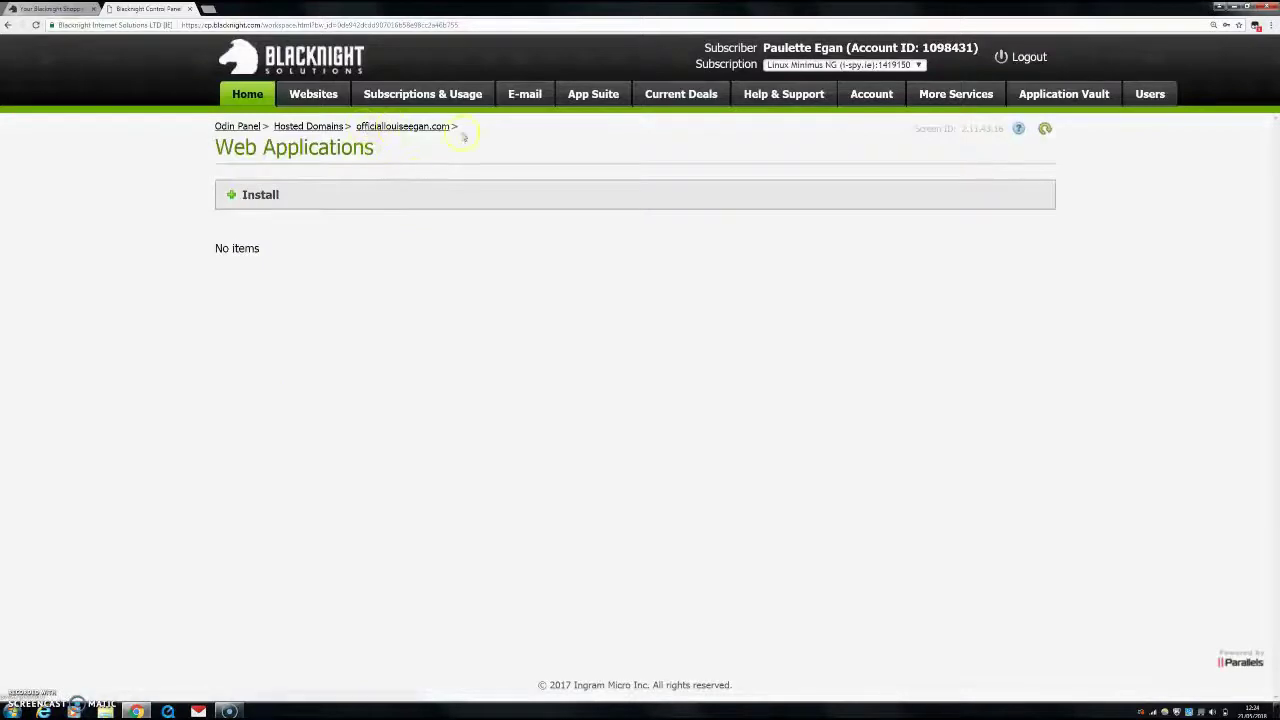
left_click(256, 199)
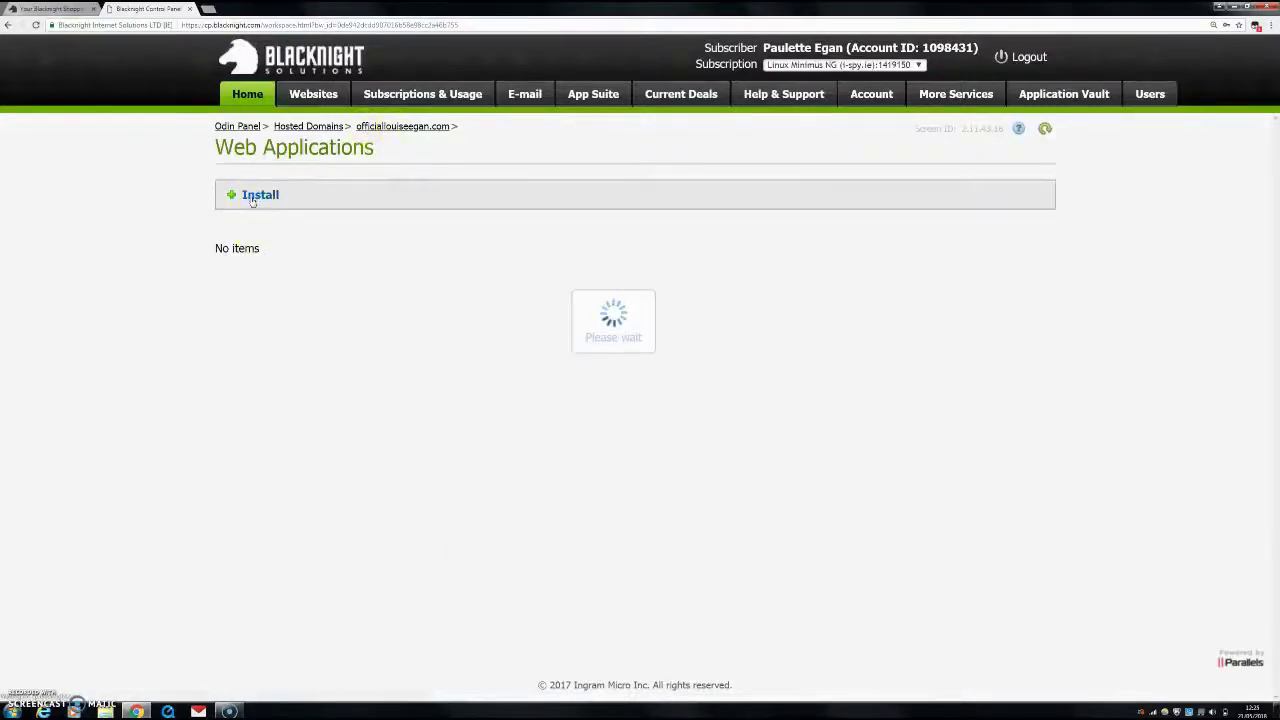
Look through the list of installable web applications for WordPress
scroll(371, 254, "down", 3)
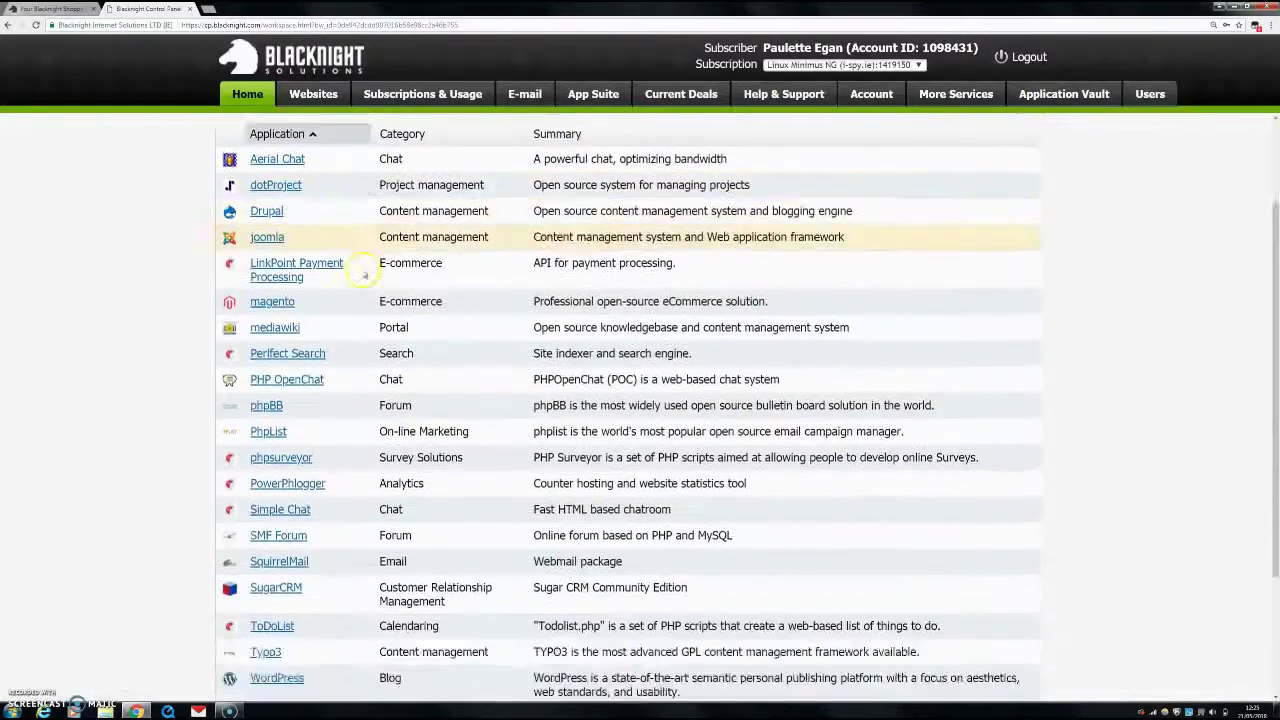
scroll(365, 275, "down", 2)
scroll(360, 280, "up", 3)
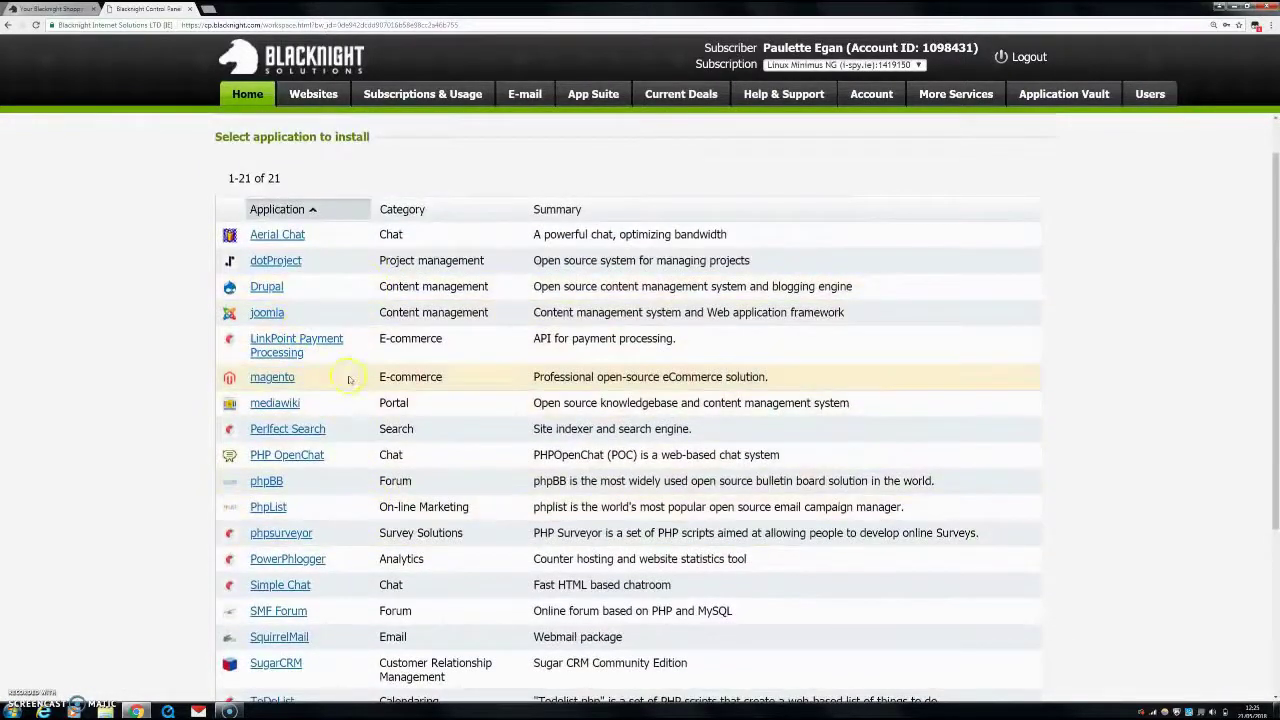
scroll(337, 370, "down", 1)
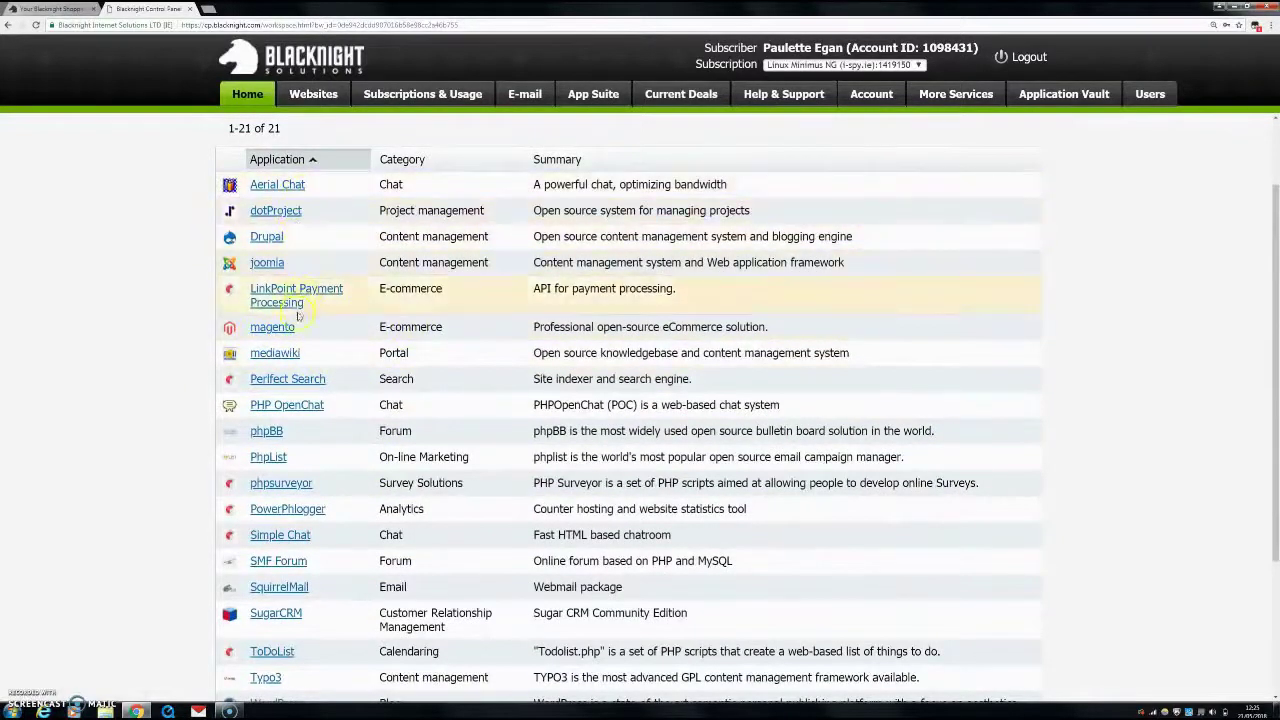
scroll(310, 340, "down", 3)
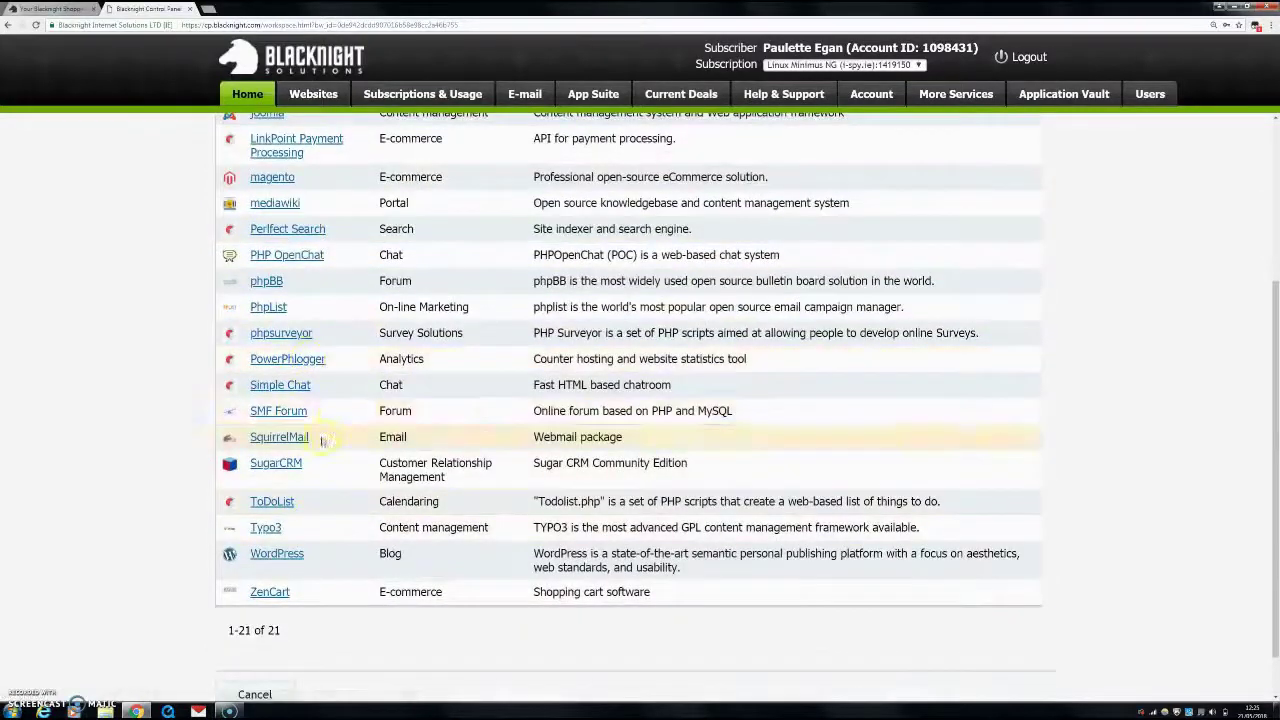
scroll(340, 495, "down", 1)
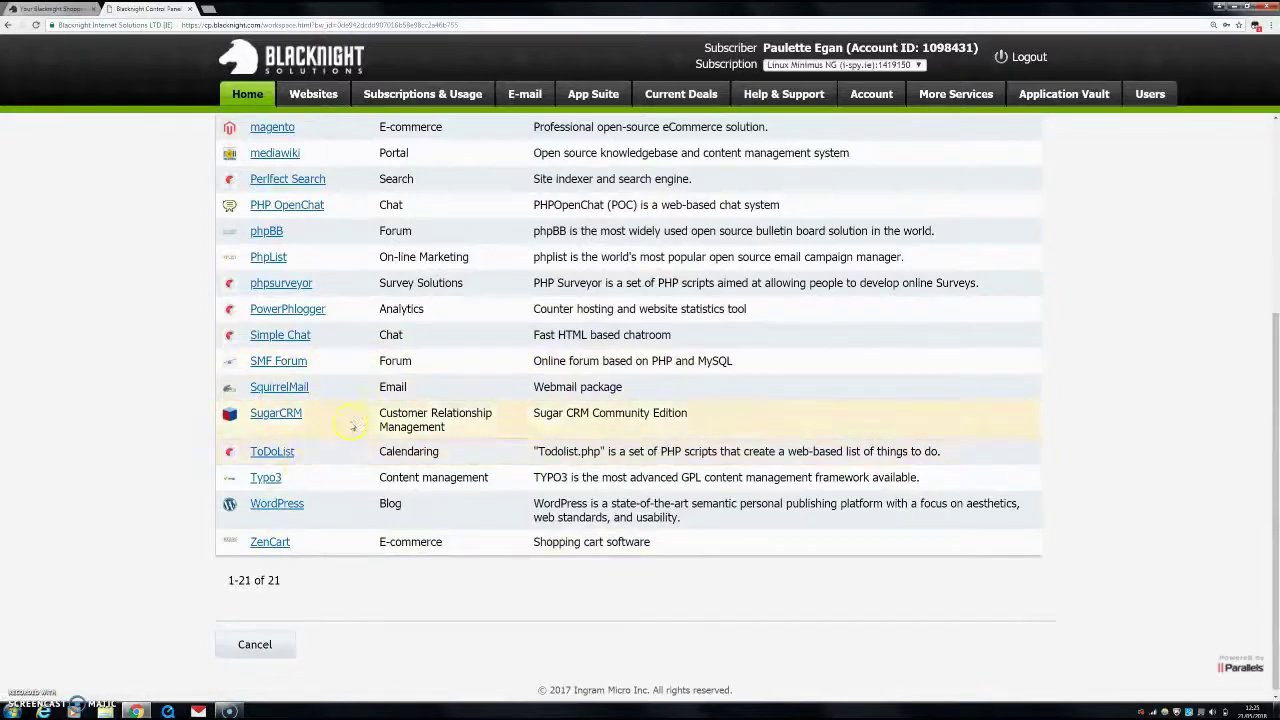
scroll(344, 373, "up", 3)
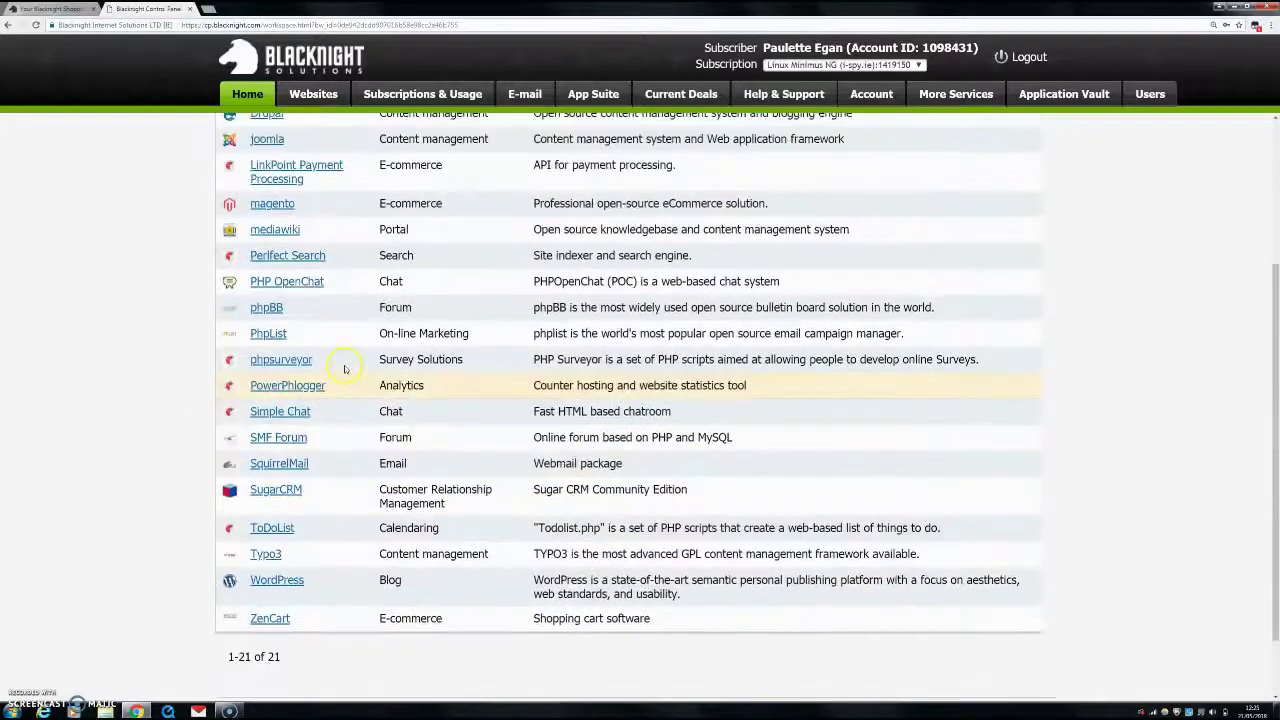
scroll(342, 371, "down", 3)
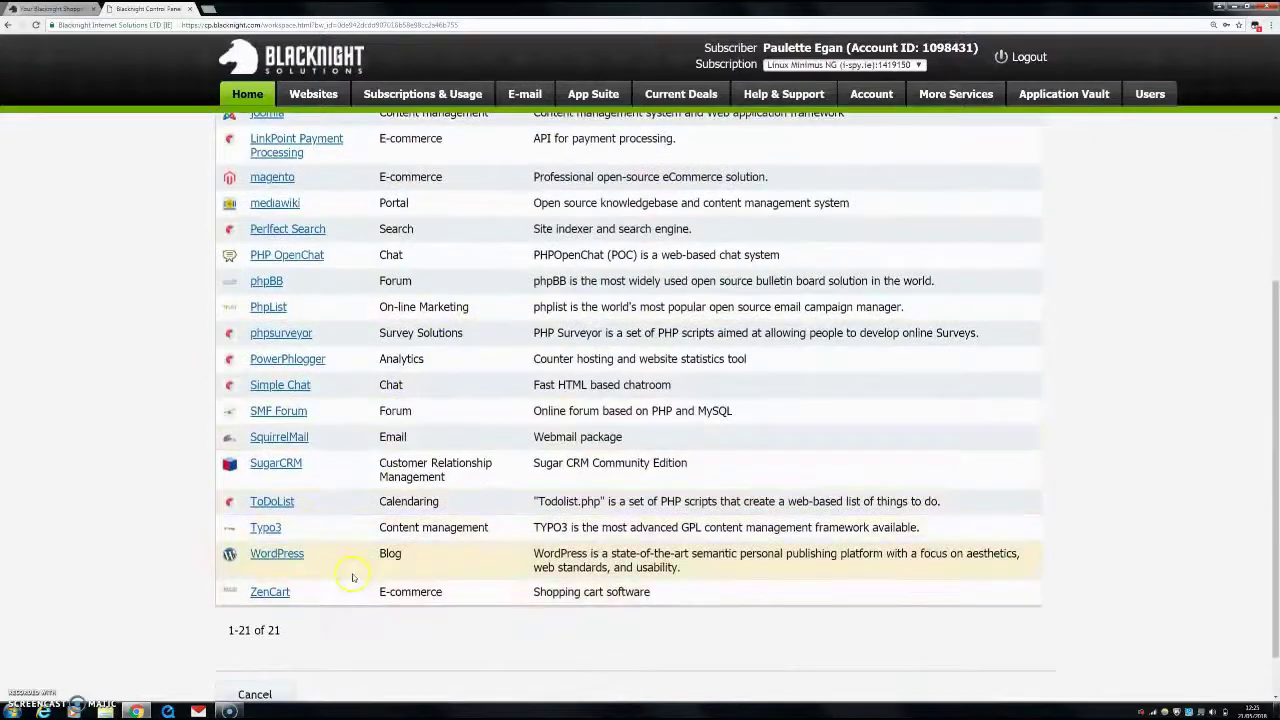
Start installing WordPress from the application list, continue past its requirements, and set the URL path to /
left_click(282, 561)
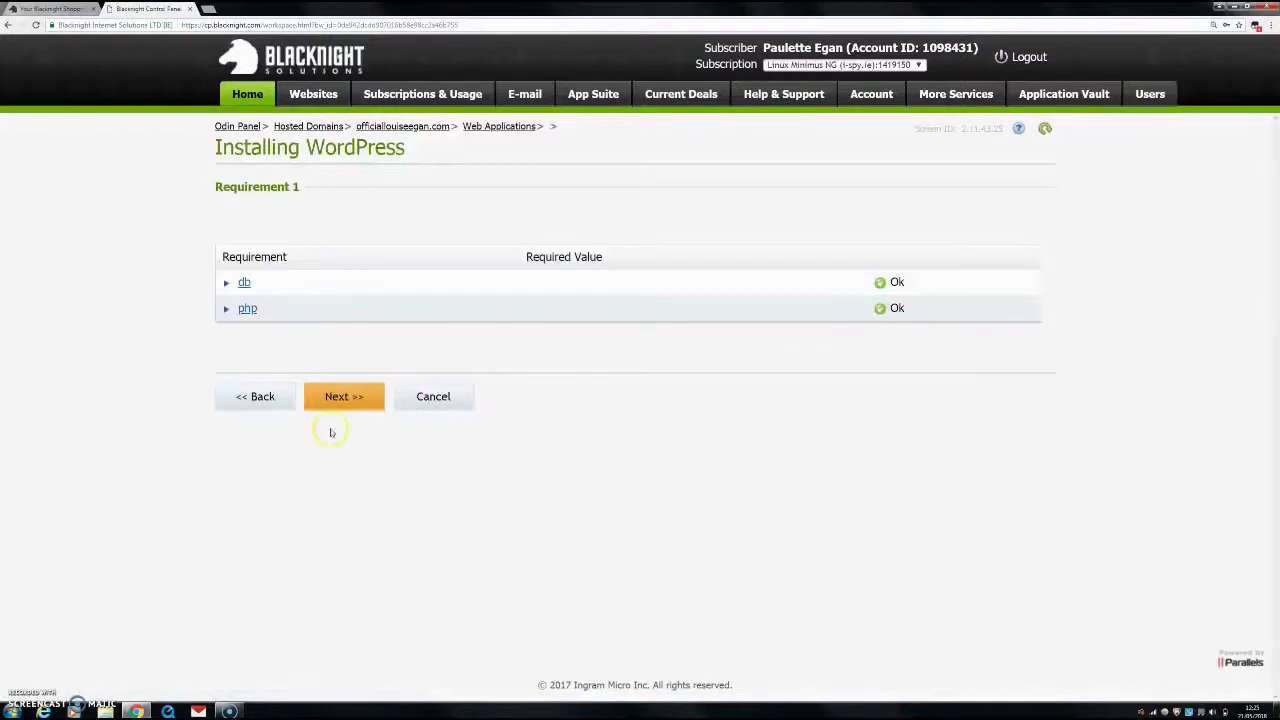
left_click(344, 397)
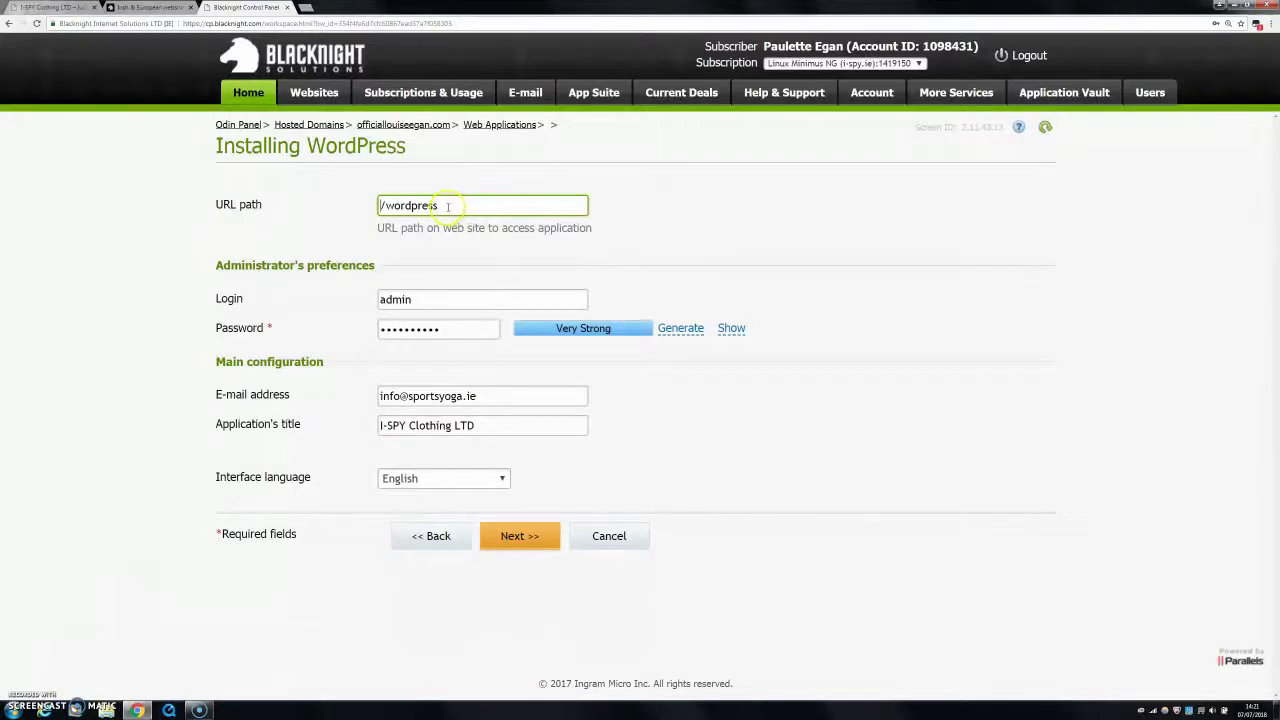
left_click_drag(448, 206, 388, 207)
key("BackSpace")
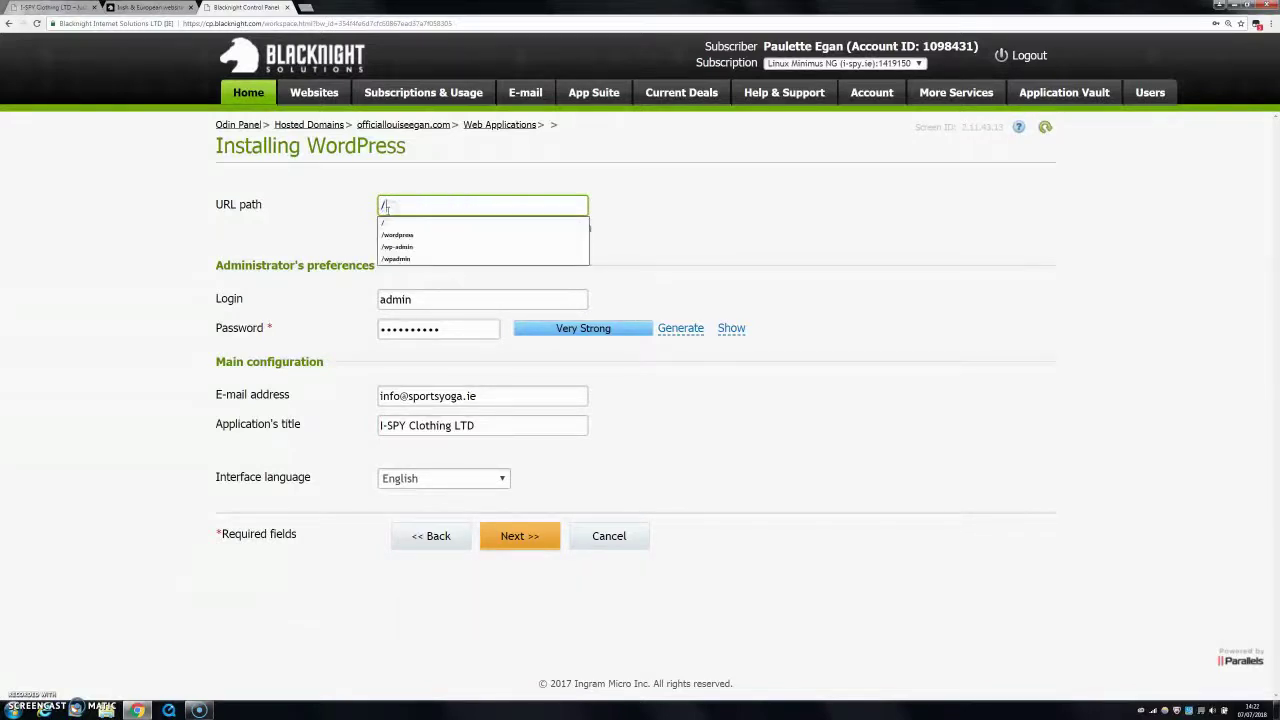
left_click(345, 210)
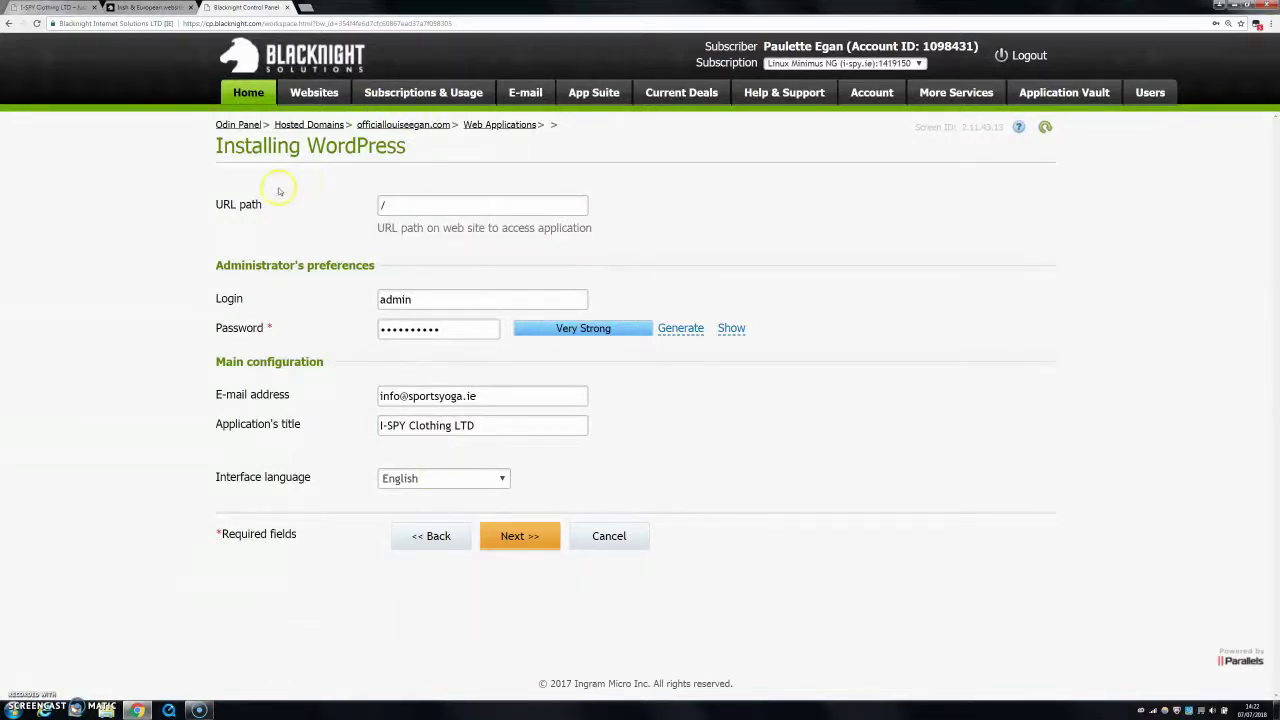
left_click(389, 206)
left_click(343, 219)
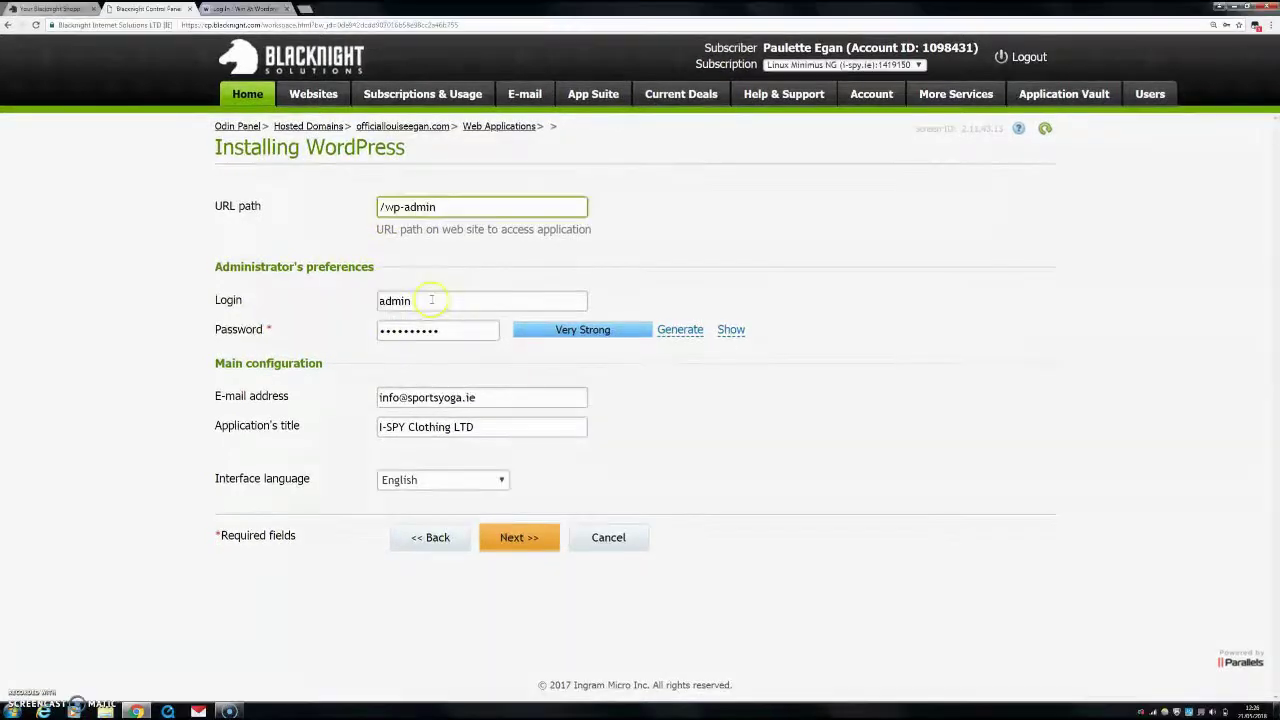
Look at the Win At Wordpress login page, and reveal and select the administrator password in the installation form
left_click(213, 8)
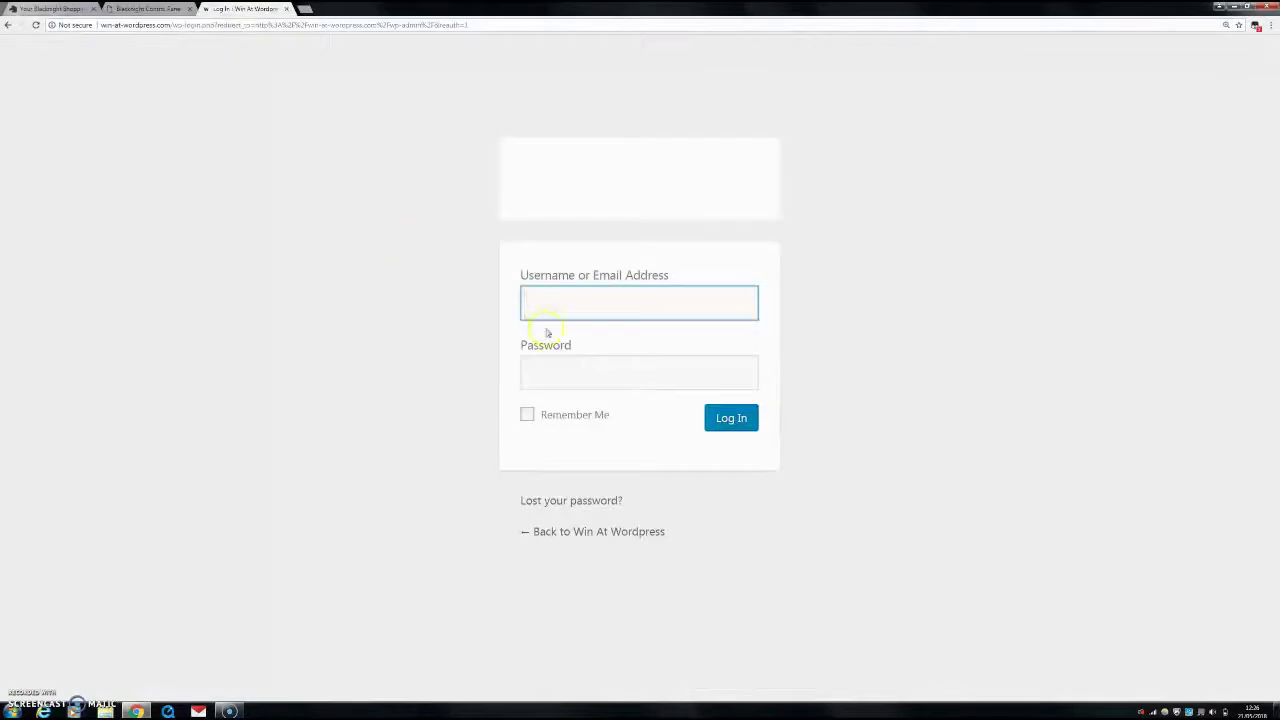
left_click(145, 9)
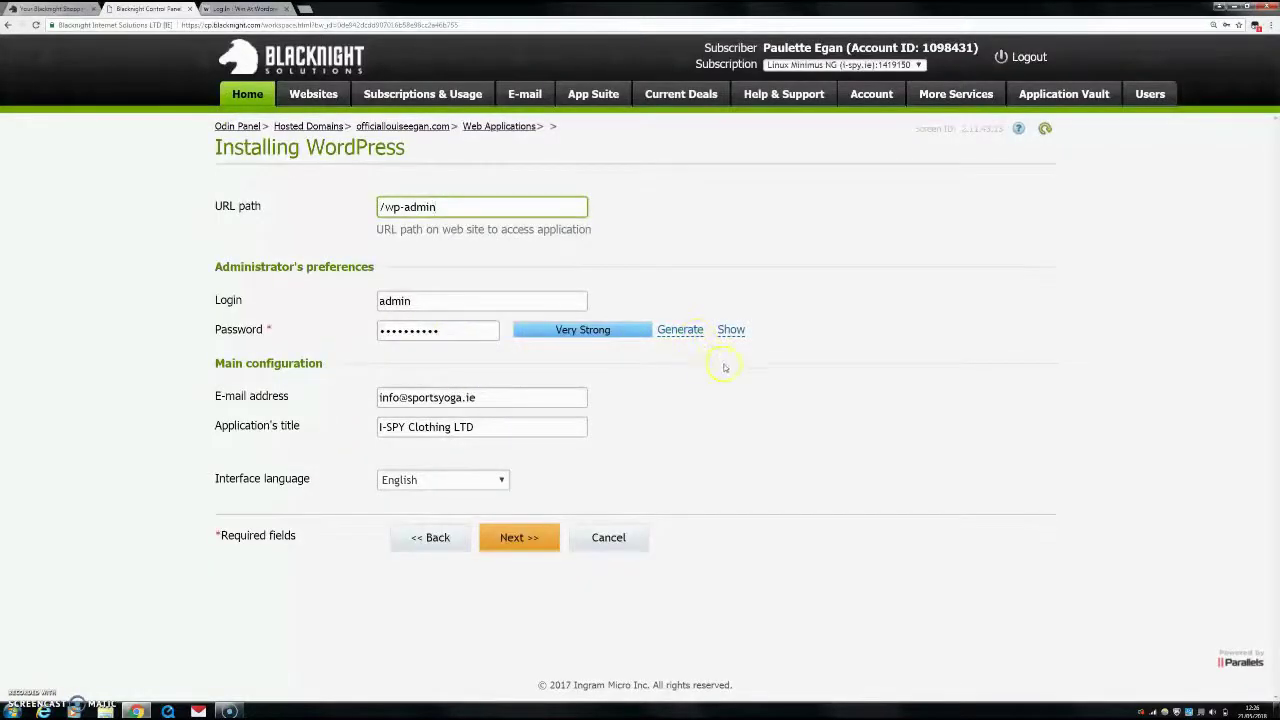
left_click(744, 334)
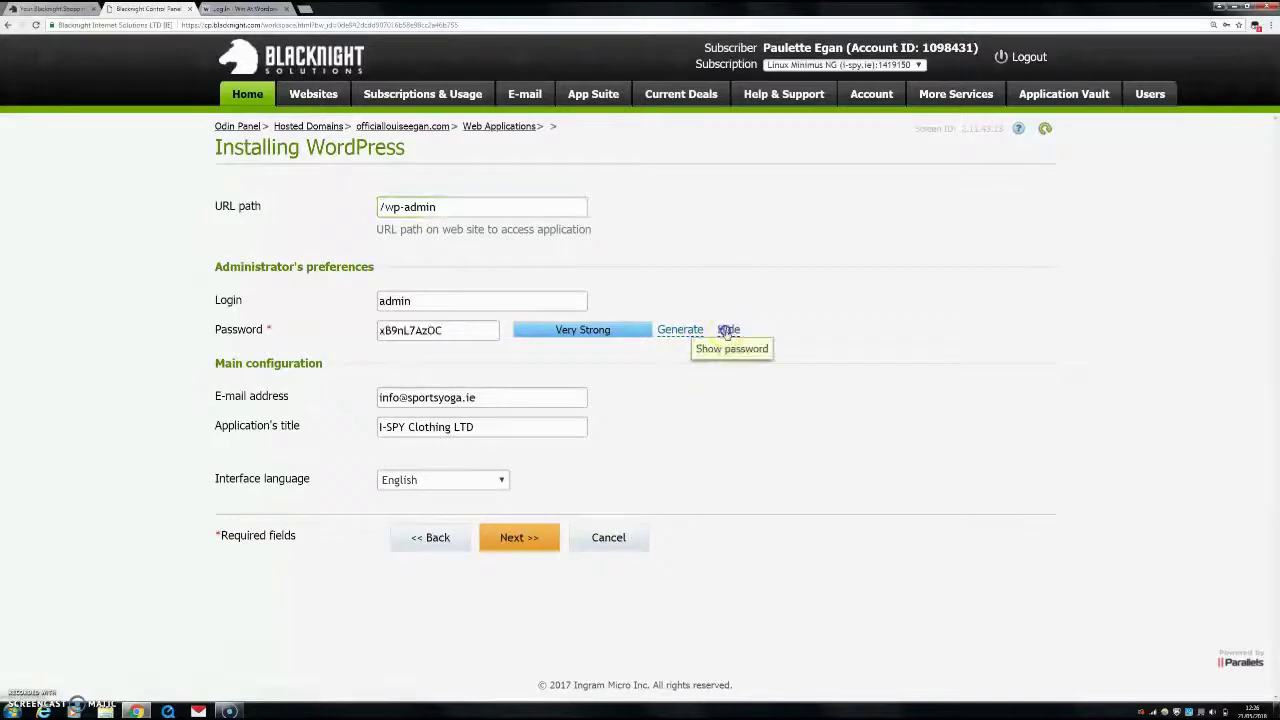
double_click(456, 333)
left_click(456, 333)
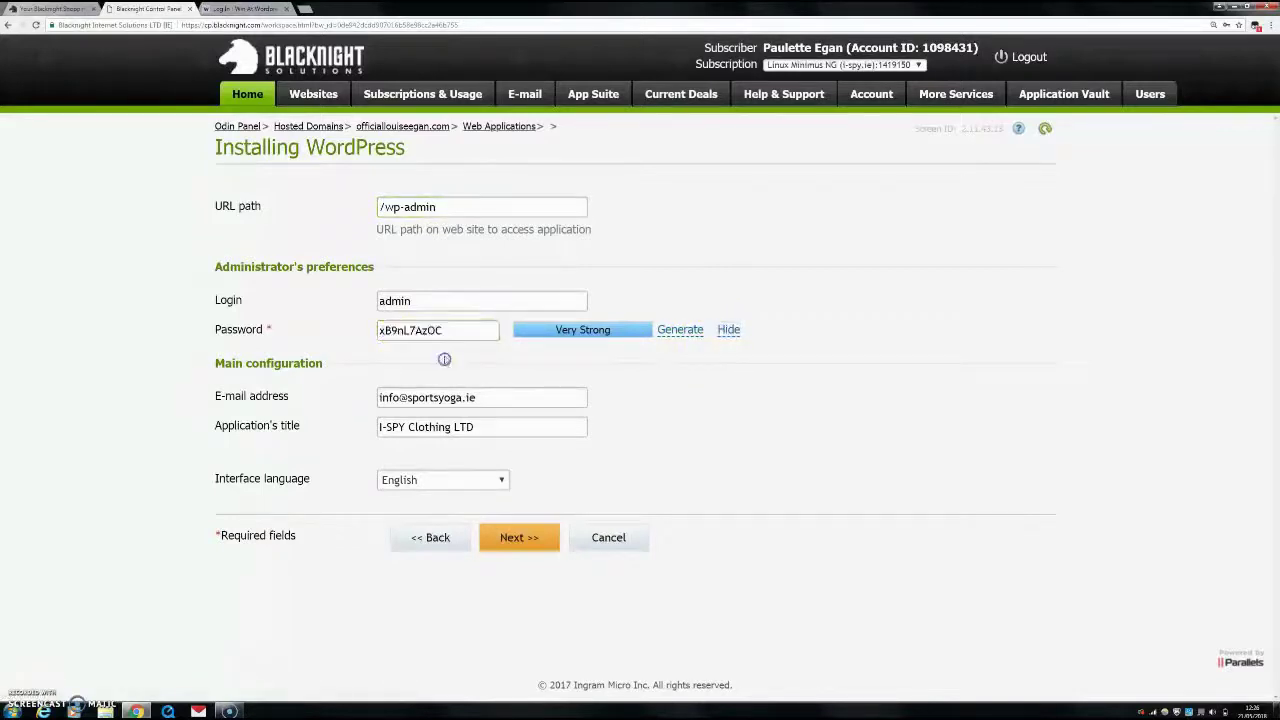
left_click_drag(445, 330, 362, 337)
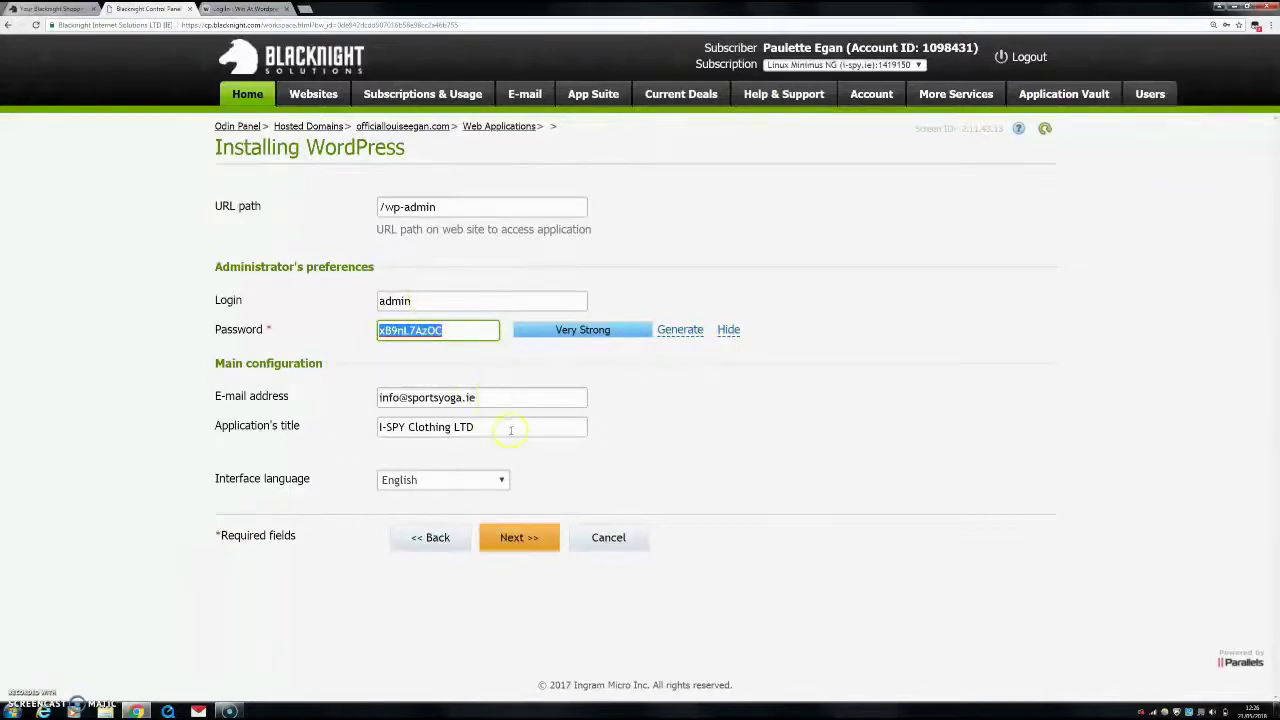
Continue to the WordPress installation summary, review the data and cancel the installation
left_click_drag(480, 428, 534, 446)
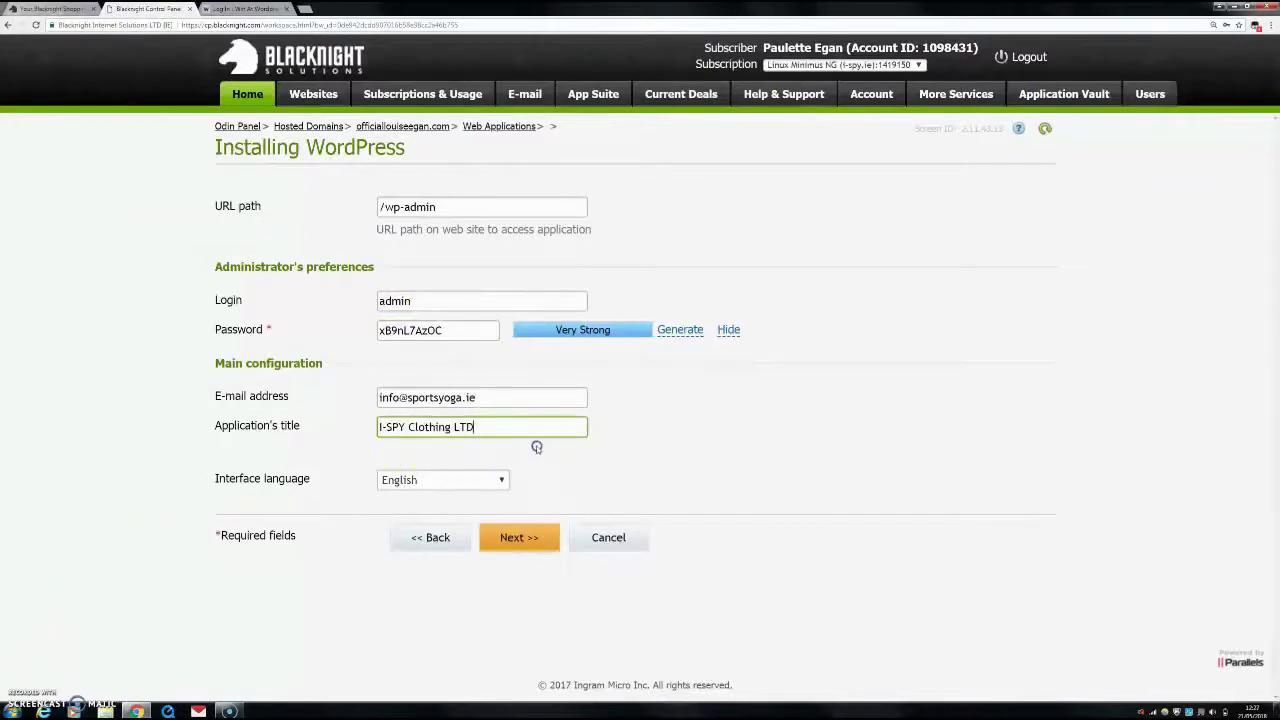
left_click(520, 537)
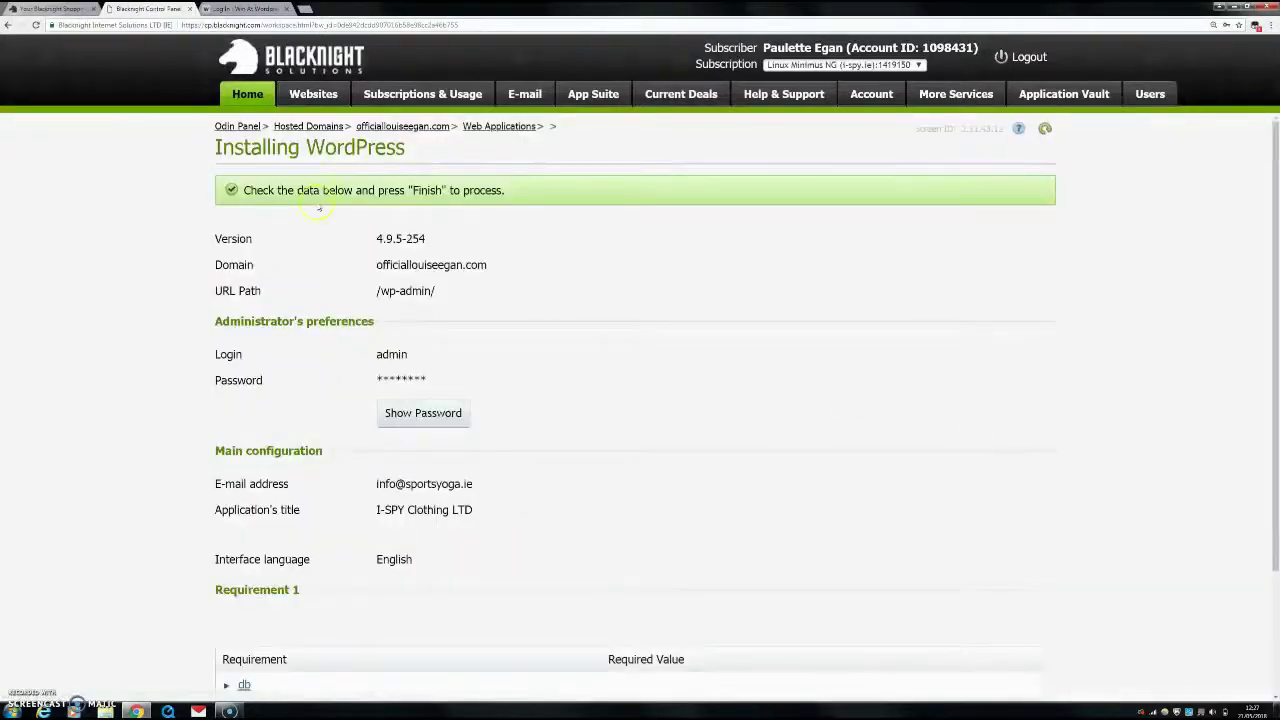
scroll(505, 255, "down", 2)
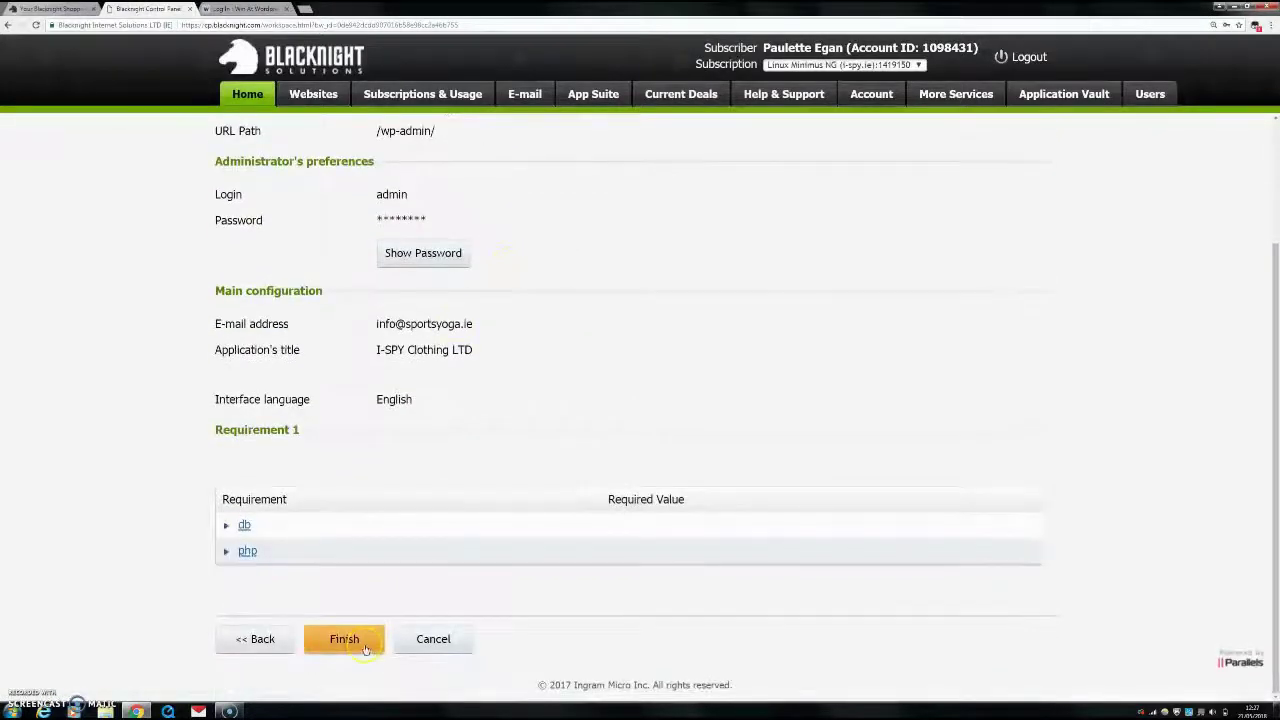
left_click(433, 640)
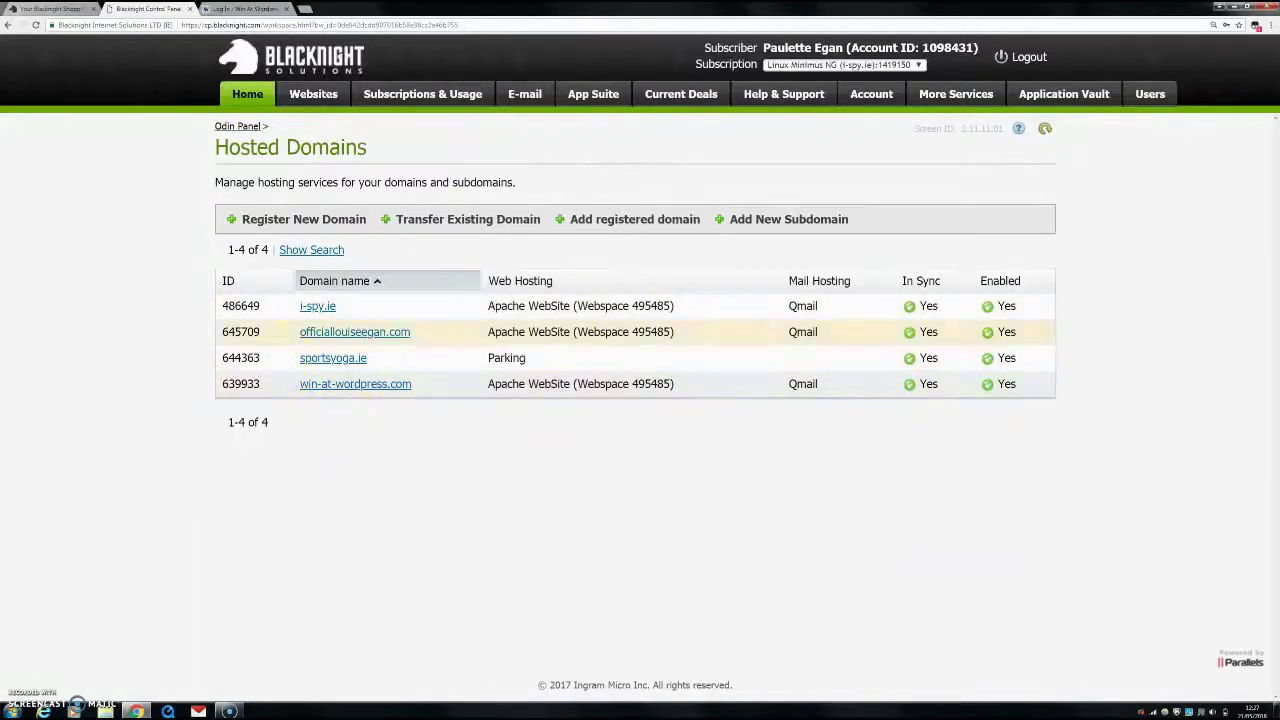
Examine the wp-login part of the web address on the Win At Wordpress login page and return to the control panel
left_click(258, 8)
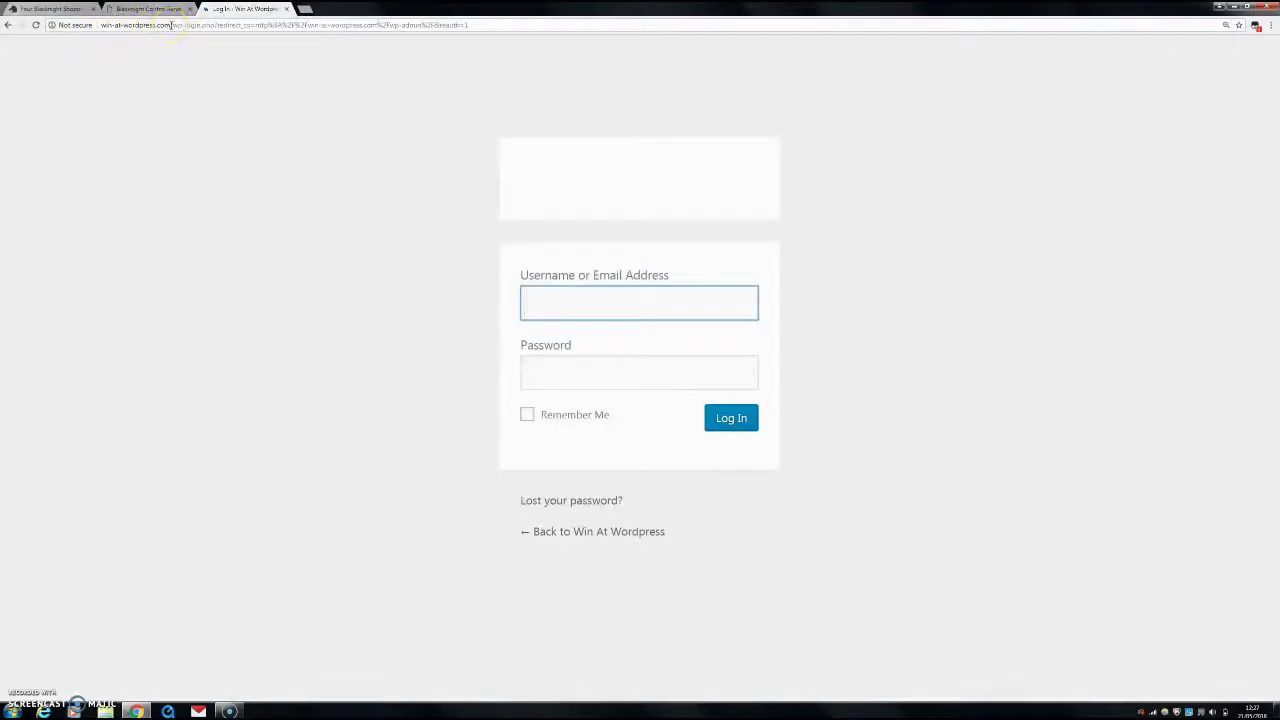
left_click_drag(171, 25, 200, 26)
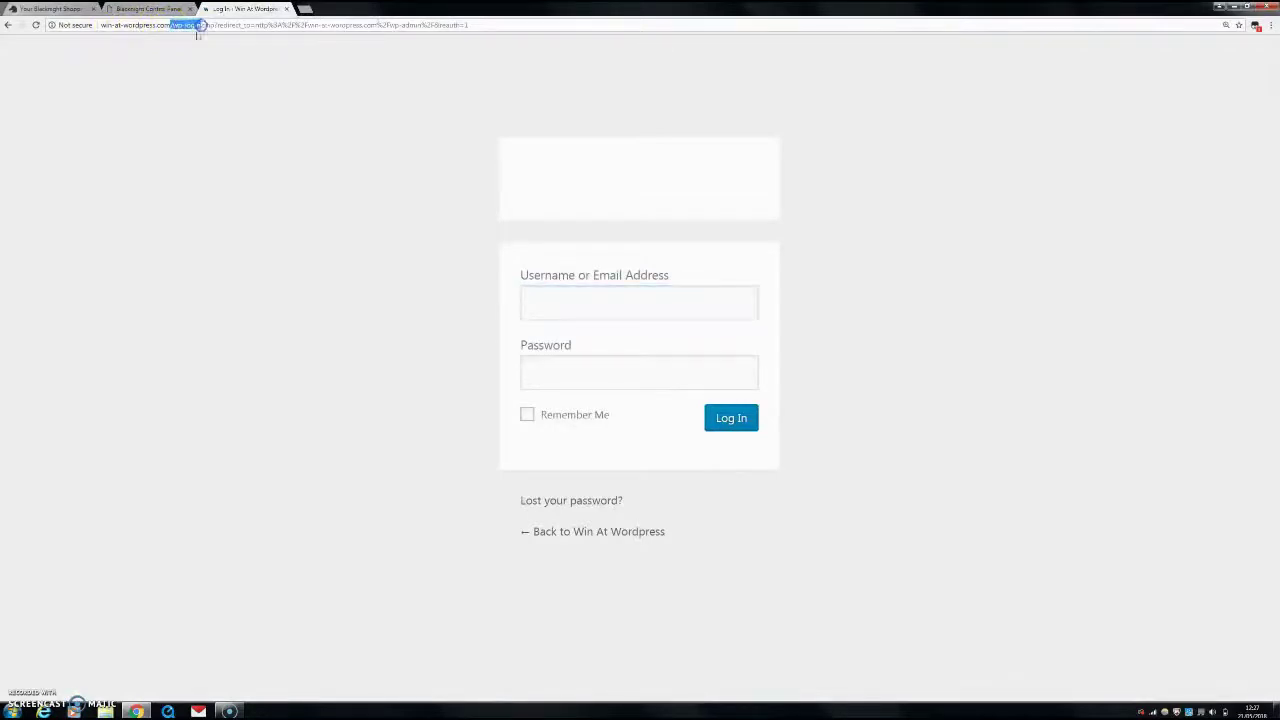
left_click(190, 77)
left_click(150, 9)
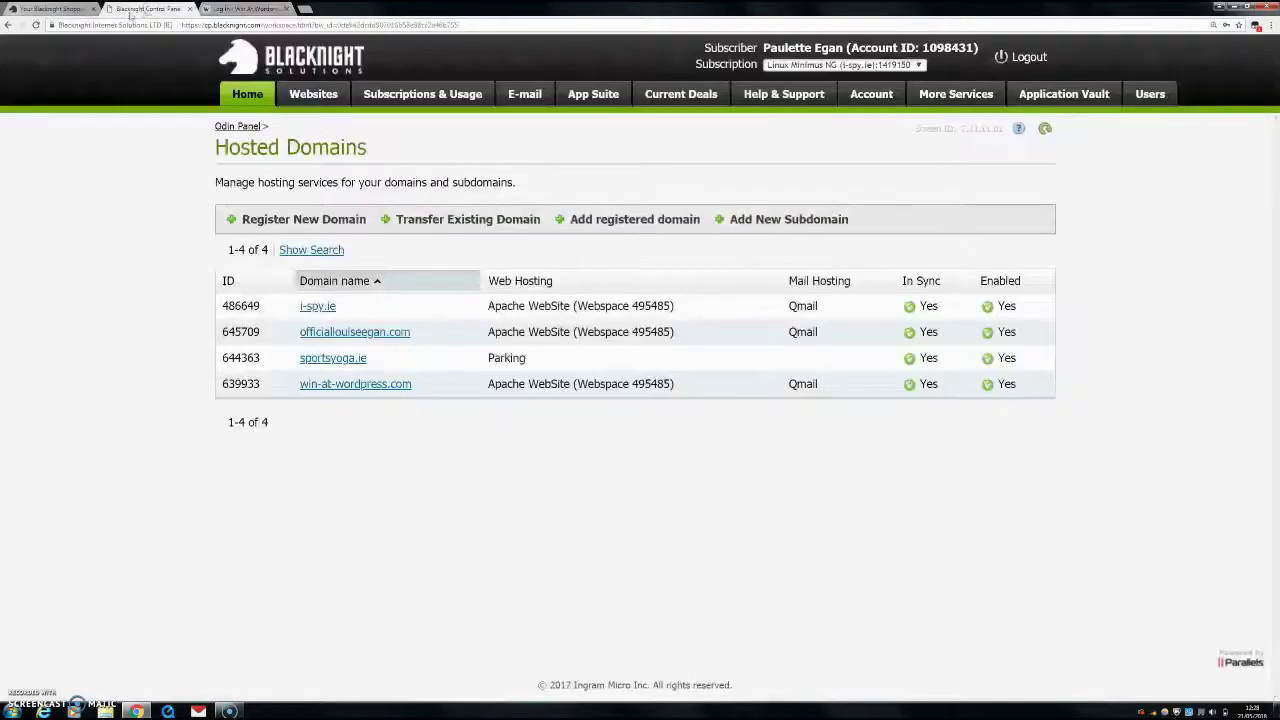
Switch to the Blacknight shopping cart and look over the domain notice and the Linux Minimus hosting item
left_click(55, 9)
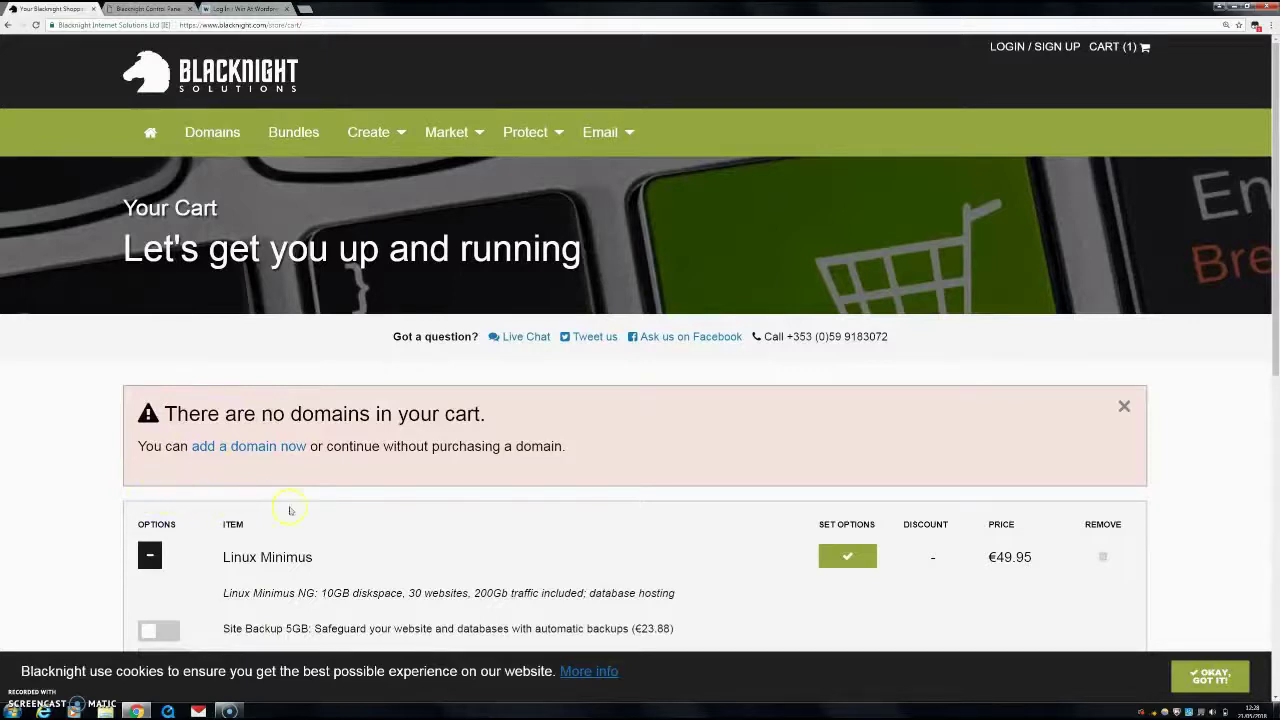
scroll(414, 528, "down", 1)
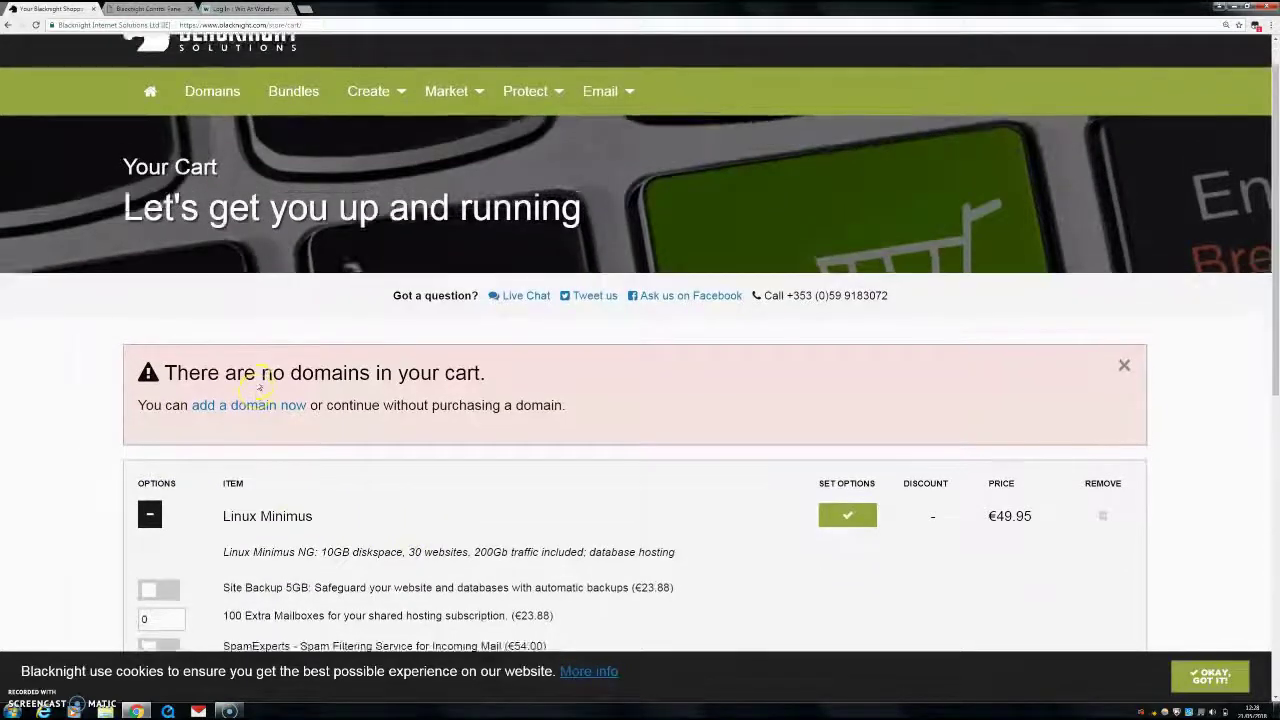
scroll(260, 388, "up", 1)
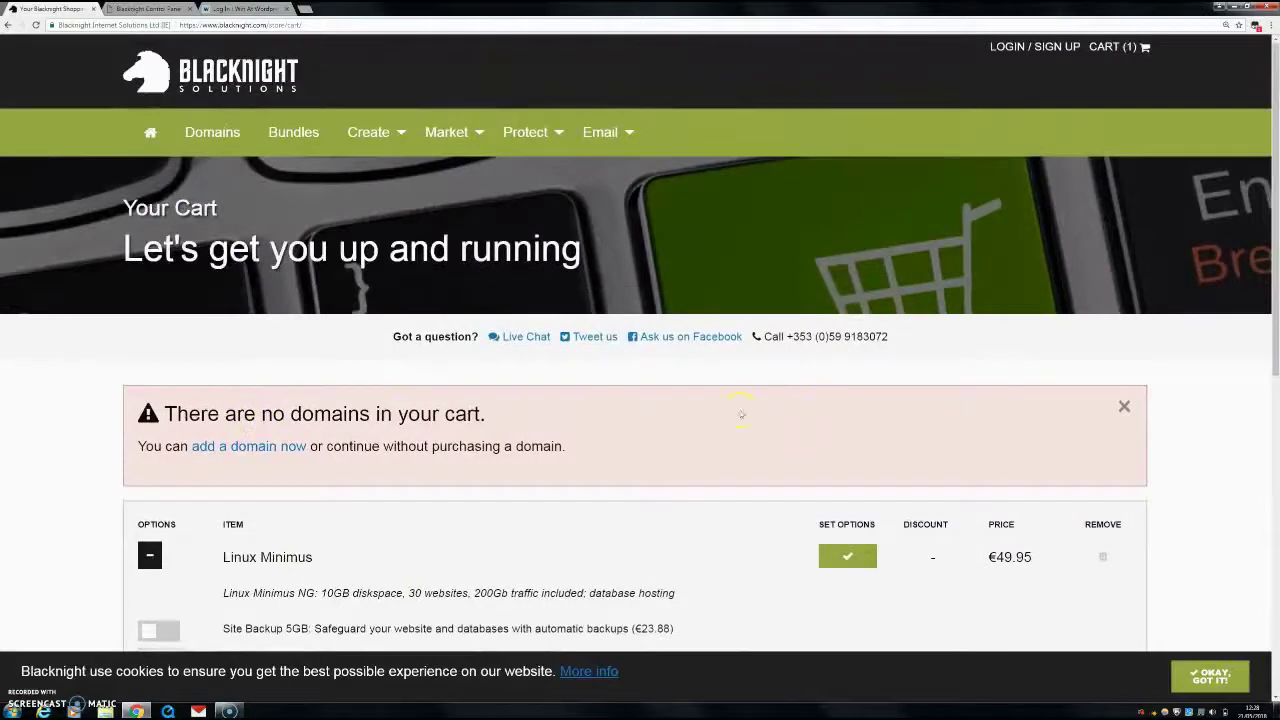